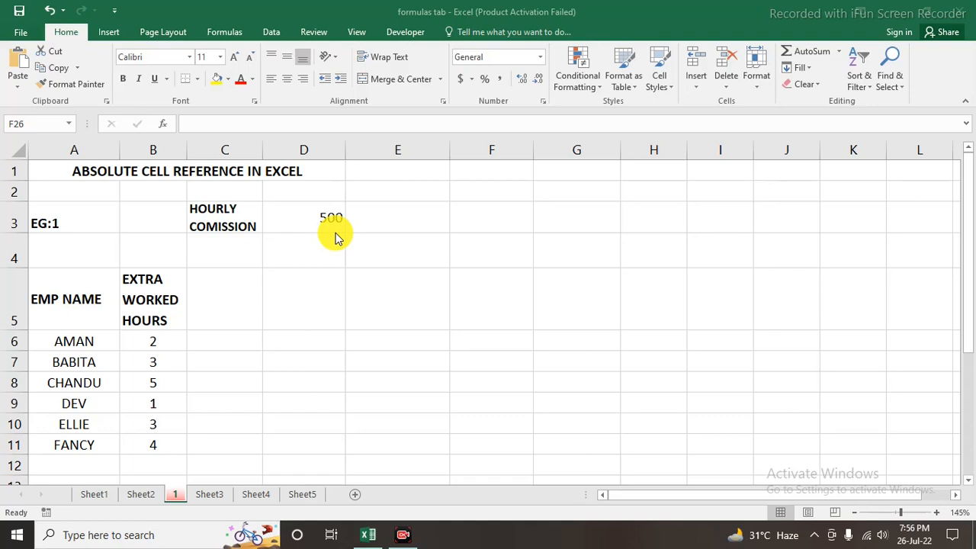
# - Enter the formula =B6*D3 in C6 to multiply the first employee's extra hours by the hourly commission
pyautogui.click(175, 342)
pyautogui.click(234, 343)
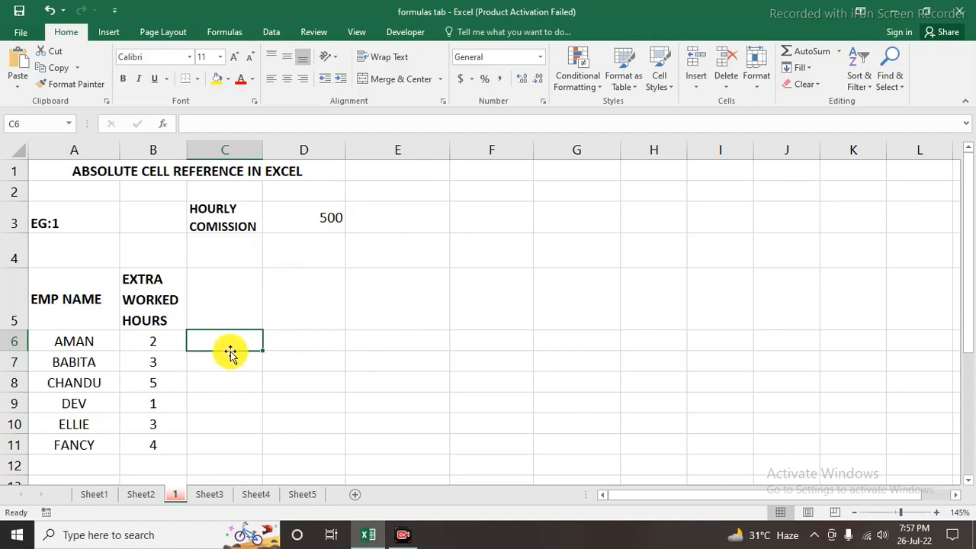
pyautogui.write('=')
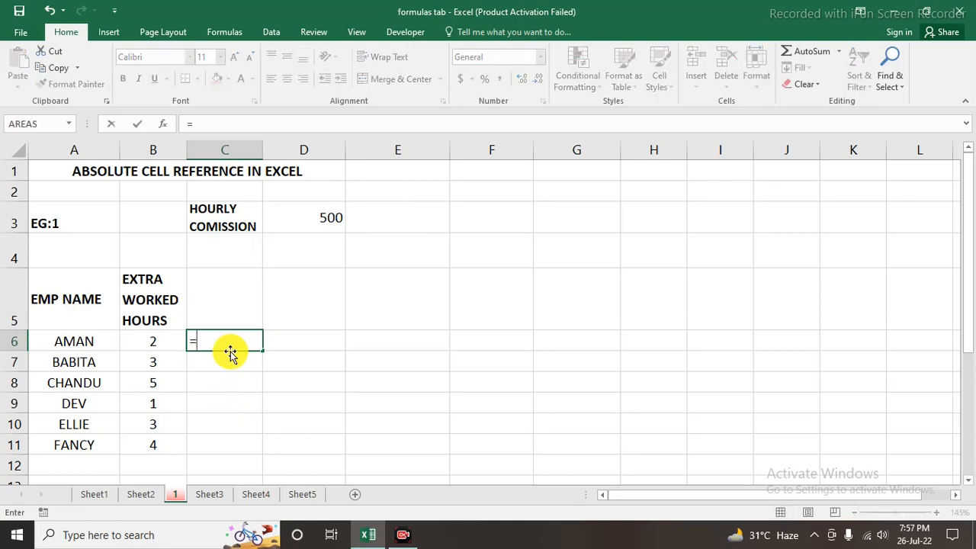
pyautogui.click(150, 345)
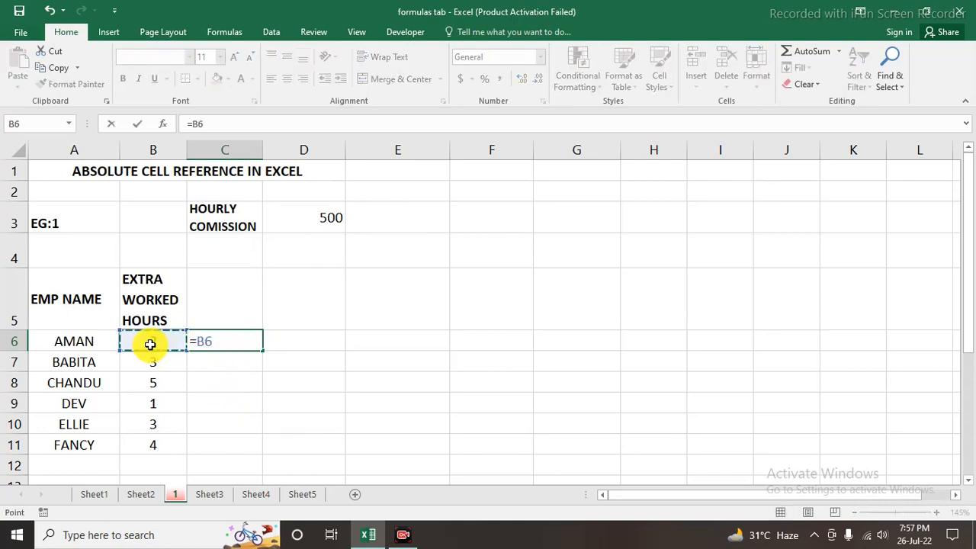
pyautogui.write('*')
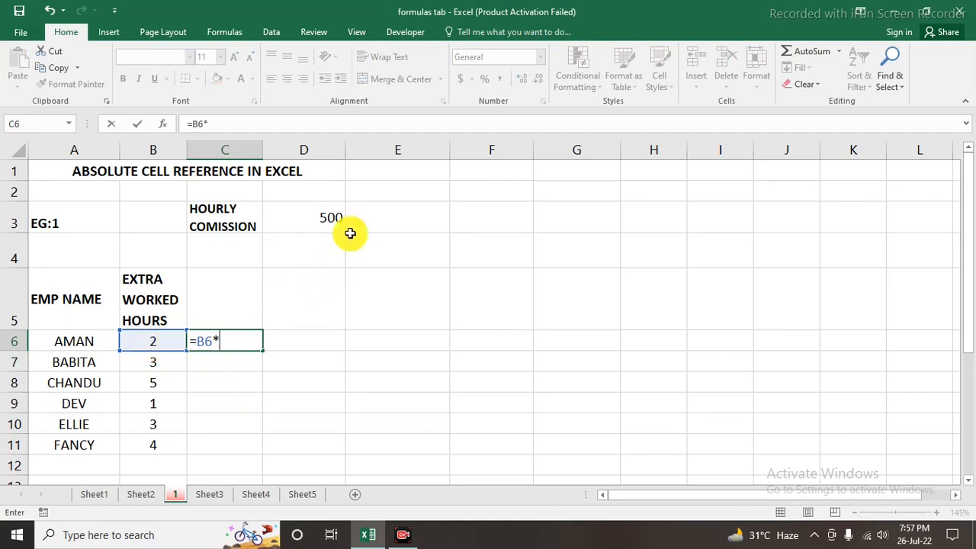
pyautogui.click(329, 217)
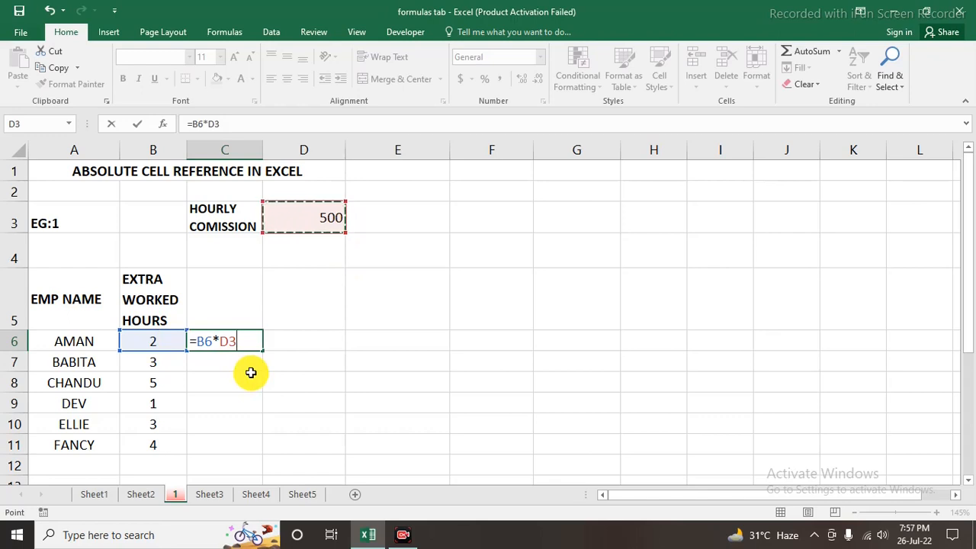
pyautogui.press('Return')
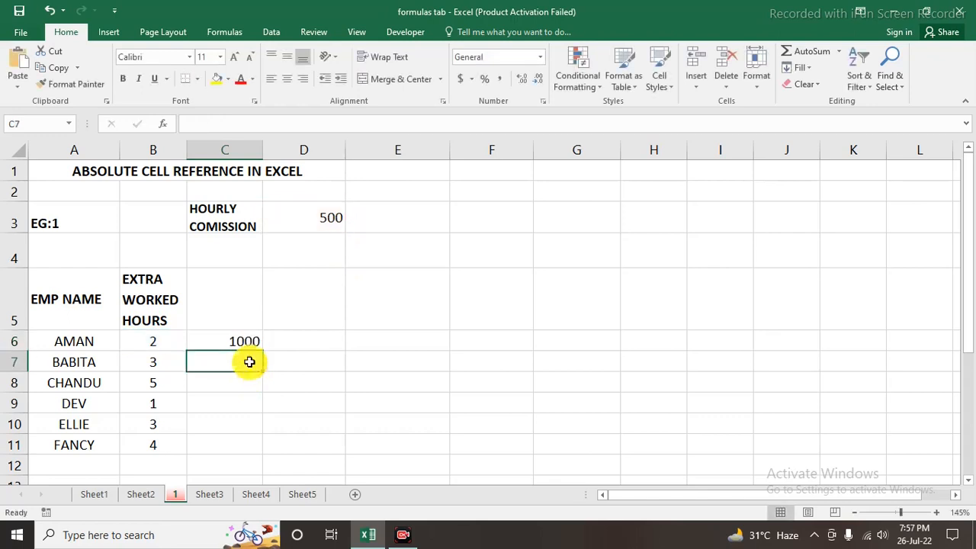
# - Fill the C6 formula down through C11 for the remaining employees
pyautogui.click(231, 340)
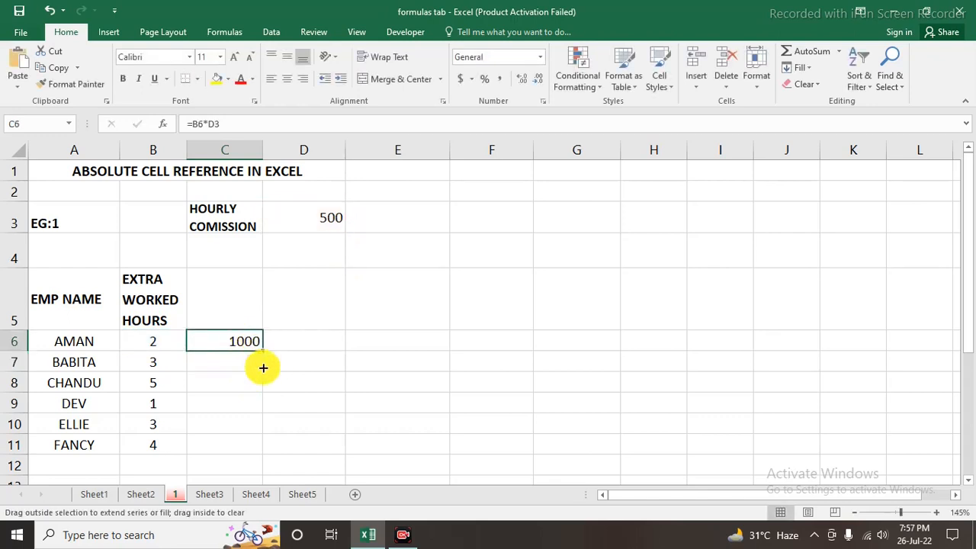
pyautogui.moveTo(263, 368); pyautogui.dragTo(259, 447)
pyautogui.click(352, 409)
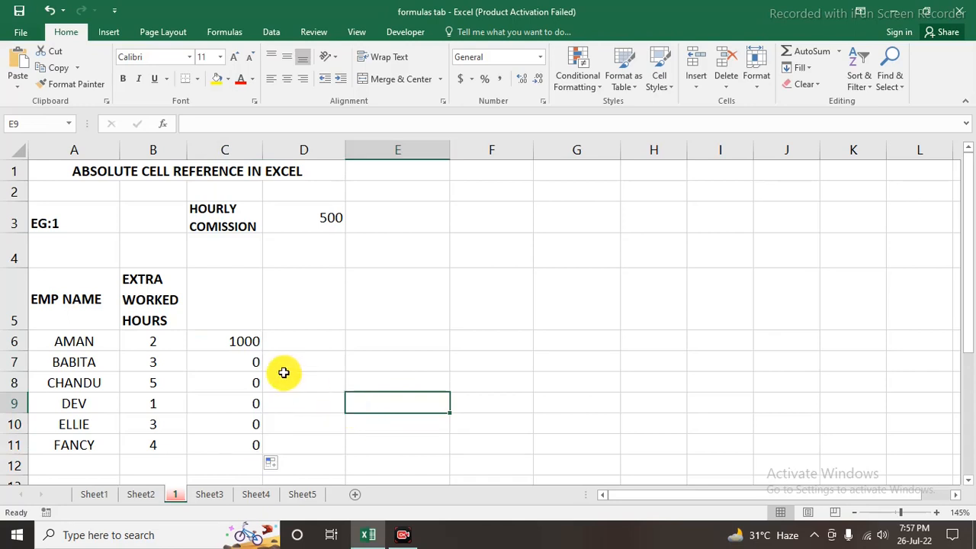
# - Examine the formulas in C6 and C7 and the hours and commission cells they refer to in columns B and D
pyautogui.click(244, 341)
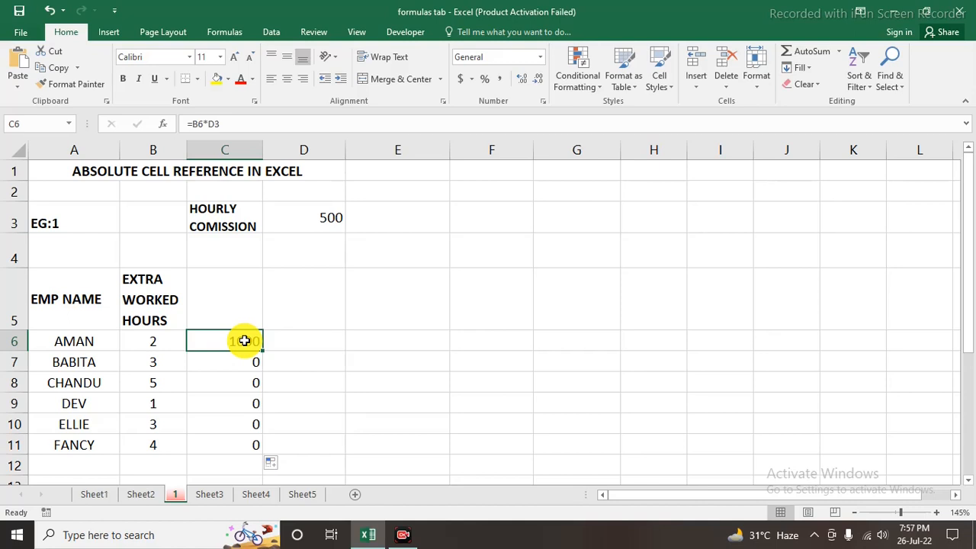
pyautogui.click(164, 336)
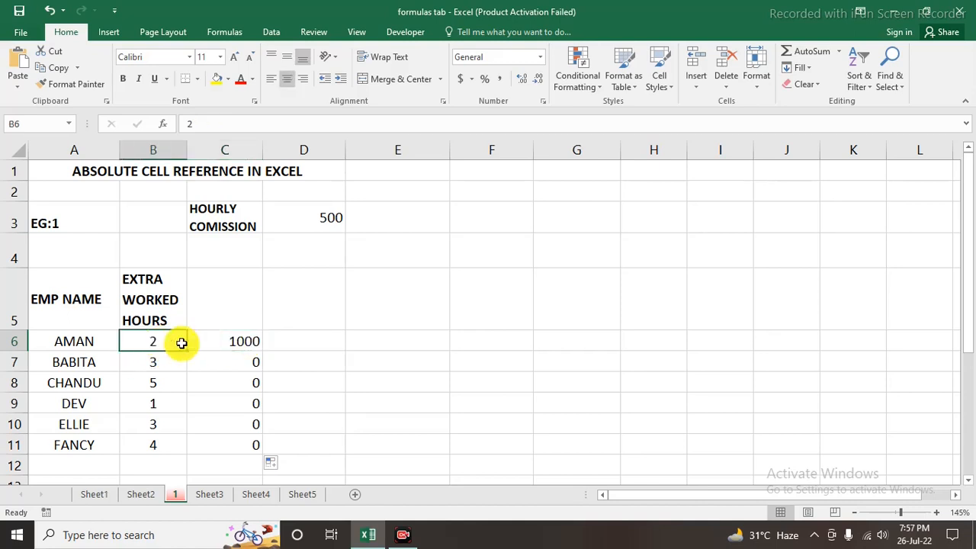
pyautogui.click(216, 342)
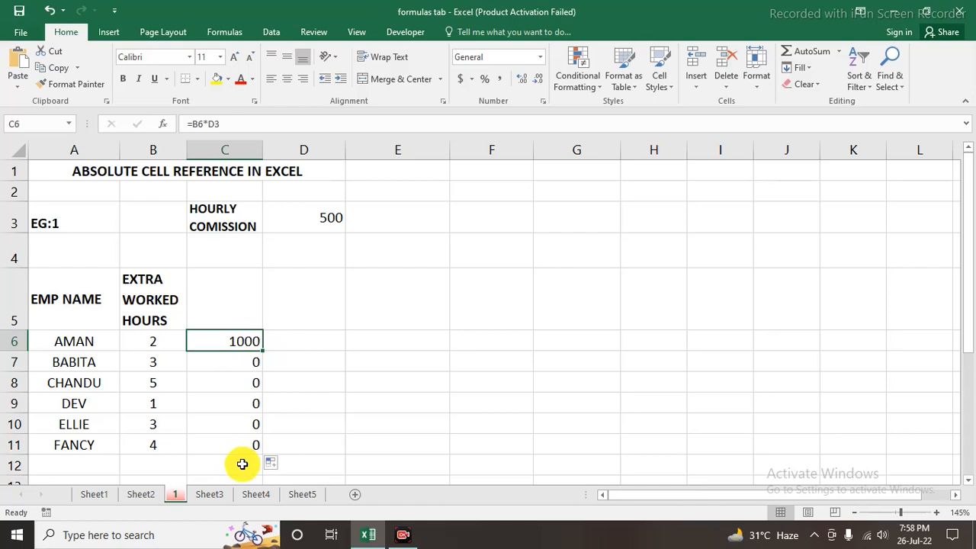
pyautogui.click(240, 358)
pyautogui.click(245, 340)
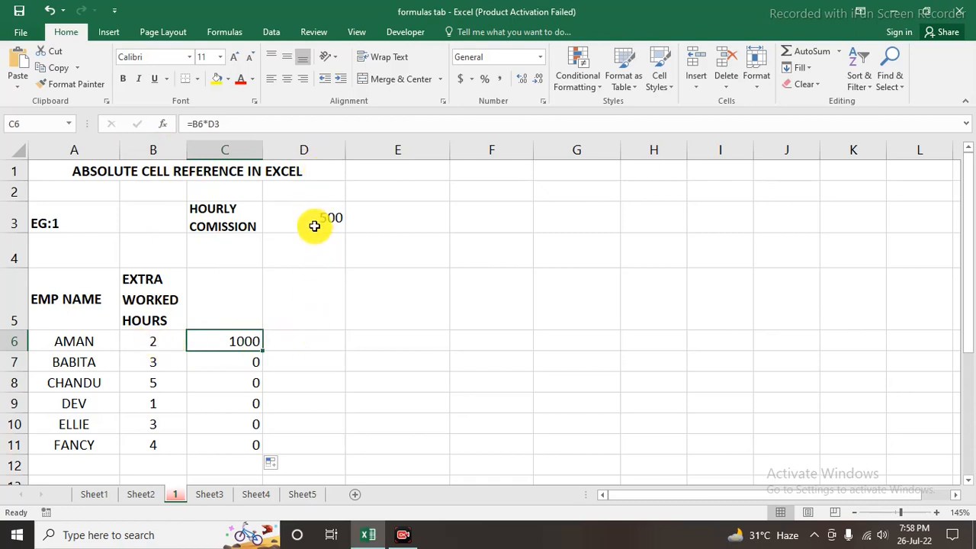
pyautogui.click(242, 365)
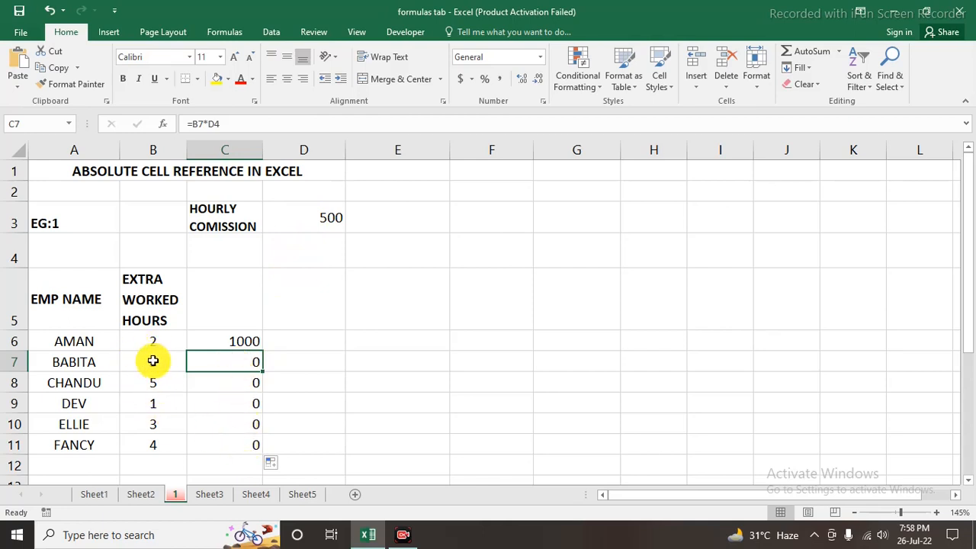
pyautogui.click(325, 218)
pyautogui.click(305, 247)
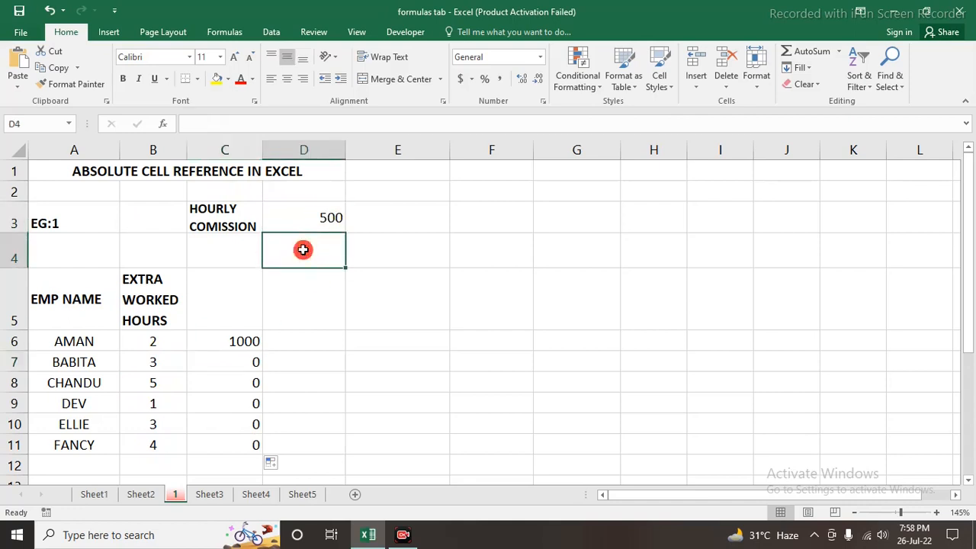
pyautogui.click(305, 306)
pyautogui.moveTo(323, 344); pyautogui.dragTo(326, 367)
pyautogui.click(328, 390)
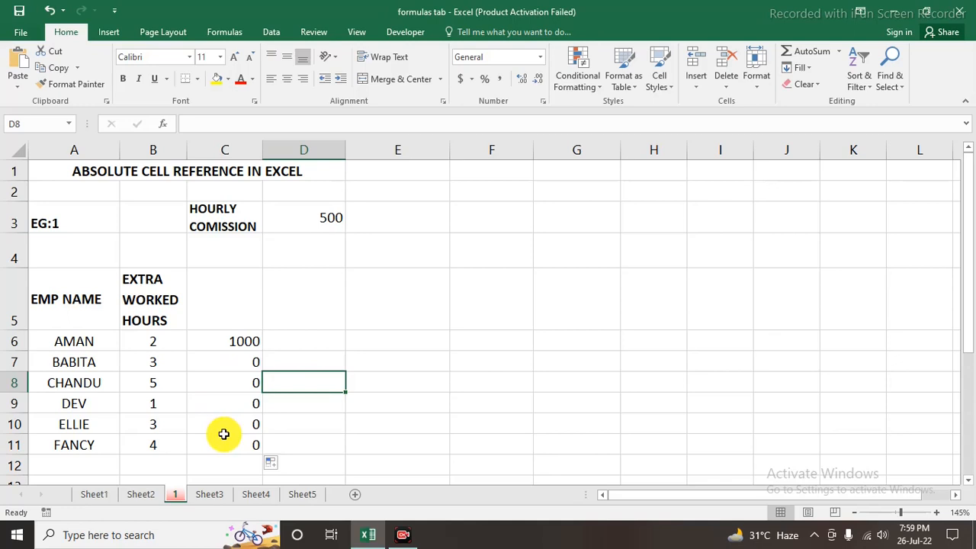
# - Clear the commission results from C6:C11
pyautogui.click(227, 340)
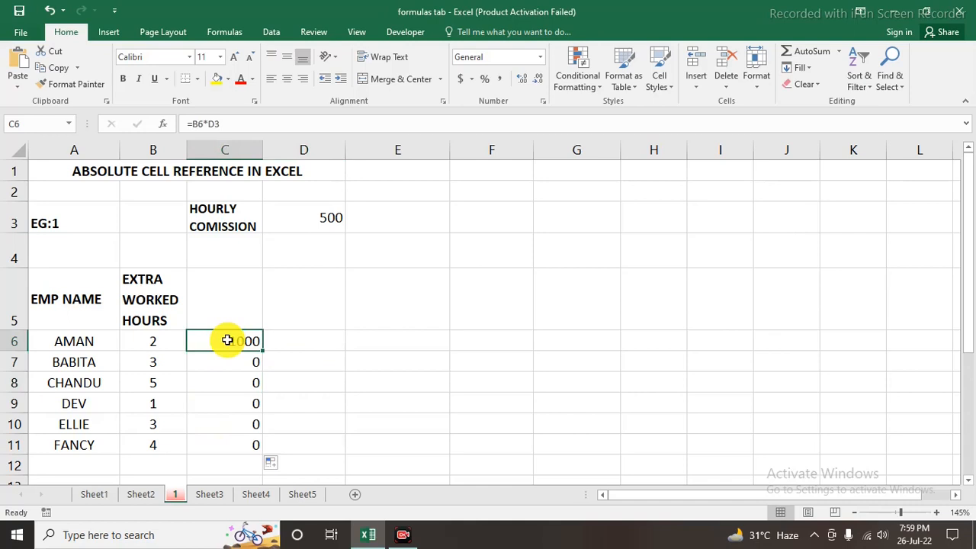
pyautogui.moveTo(227, 340); pyautogui.dragTo(227, 450)
pyautogui.press('Delete')
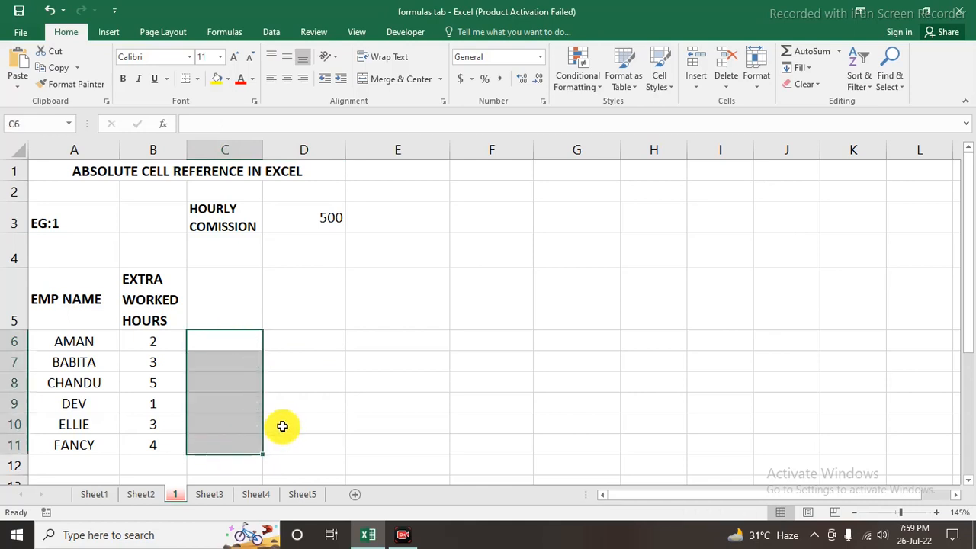
# - Enter the formula =B6*500 in C6 and fill it down through C11
pyautogui.click(226, 347)
pyautogui.write('=')
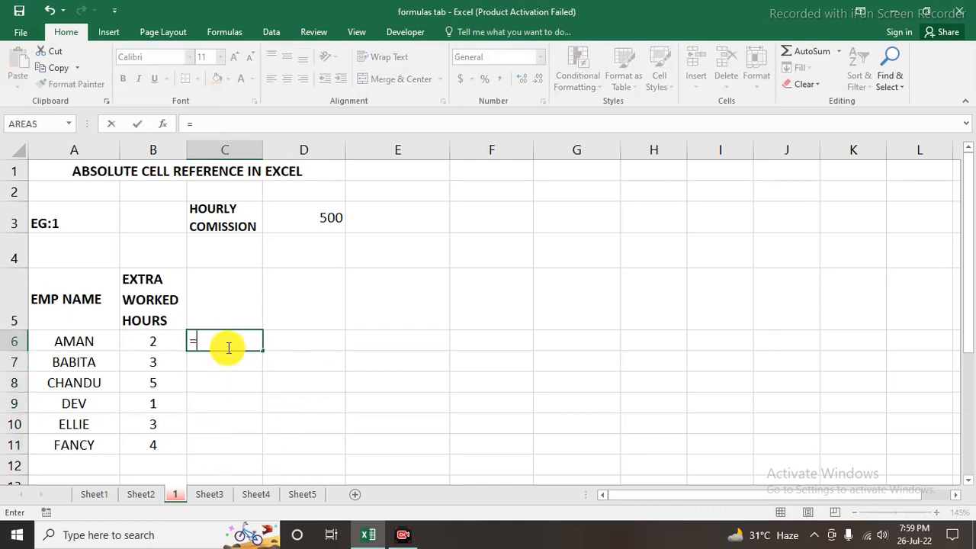
pyautogui.click(154, 347)
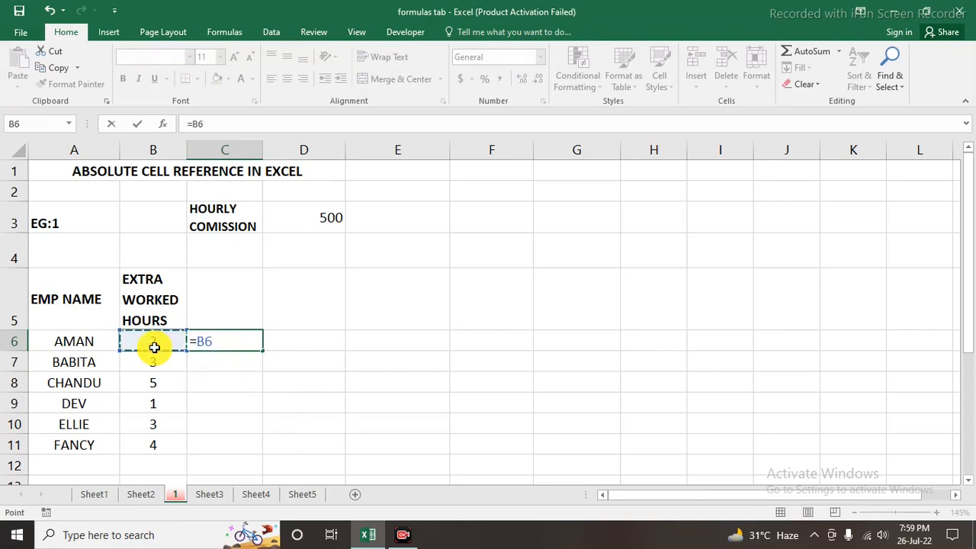
pyautogui.write('*500')
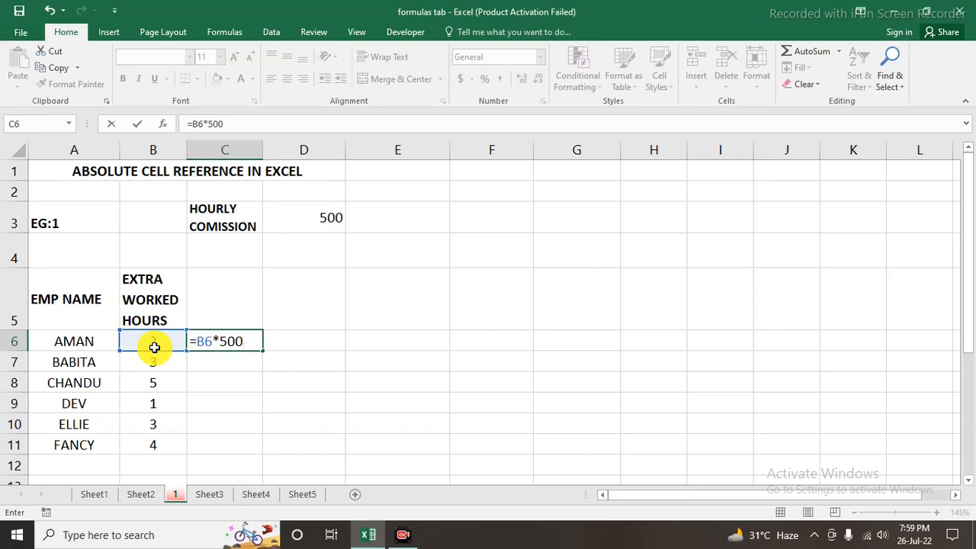
pyautogui.press('Return')
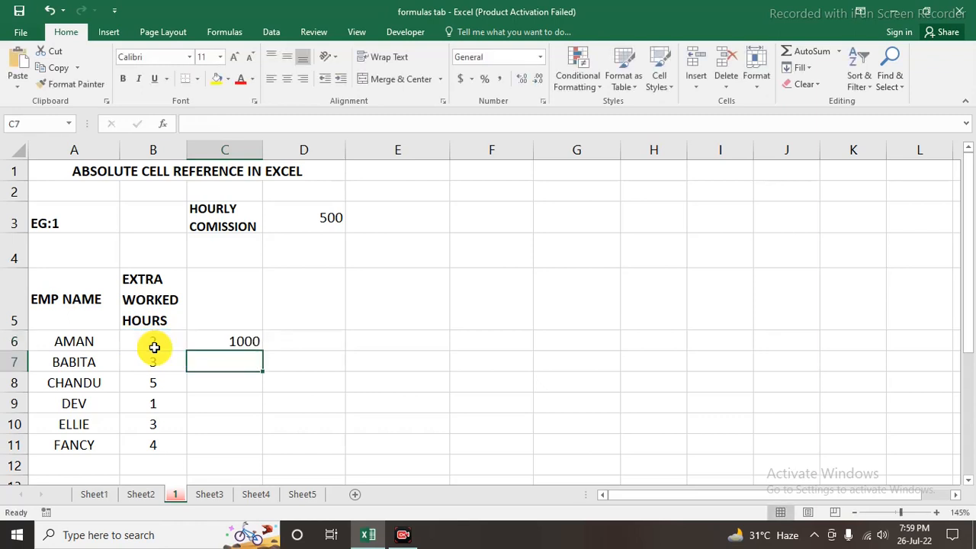
pyautogui.click(238, 345)
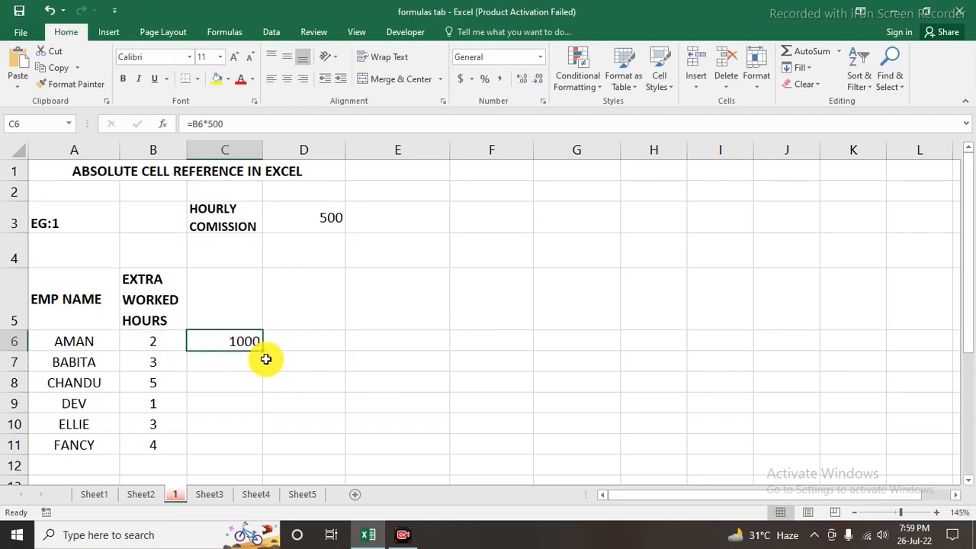
pyautogui.moveTo(263, 352); pyautogui.dragTo(260, 446)
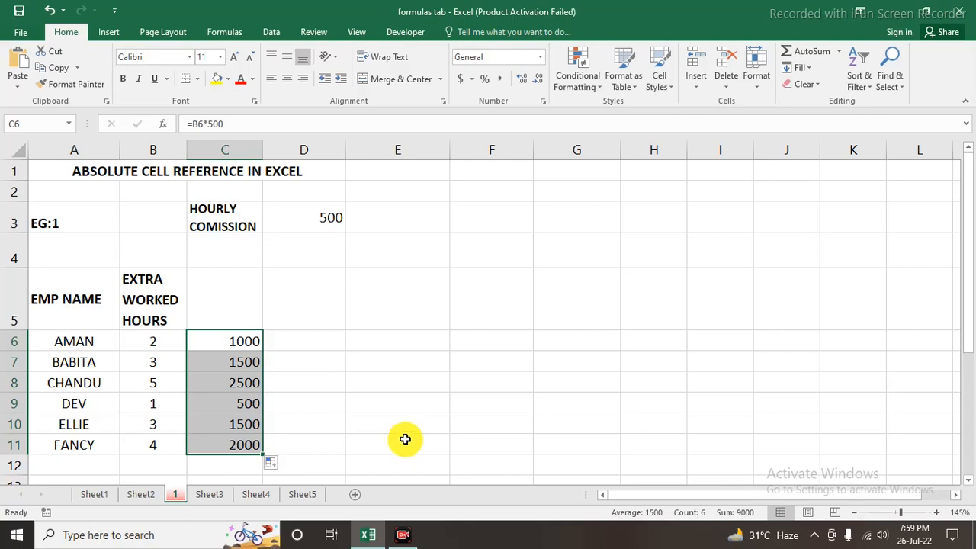
pyautogui.moveTo(279, 214); pyautogui.dragTo(367, 214)
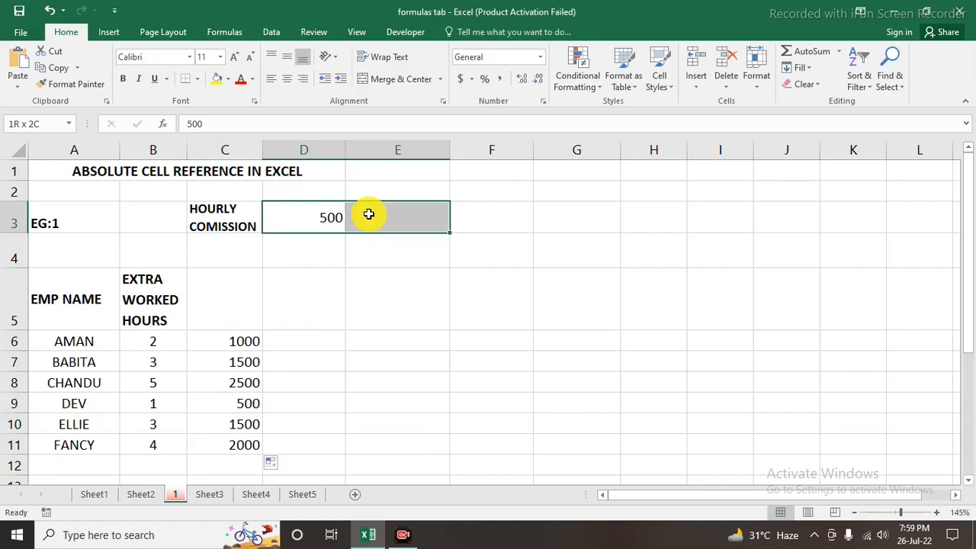
pyautogui.click(326, 218)
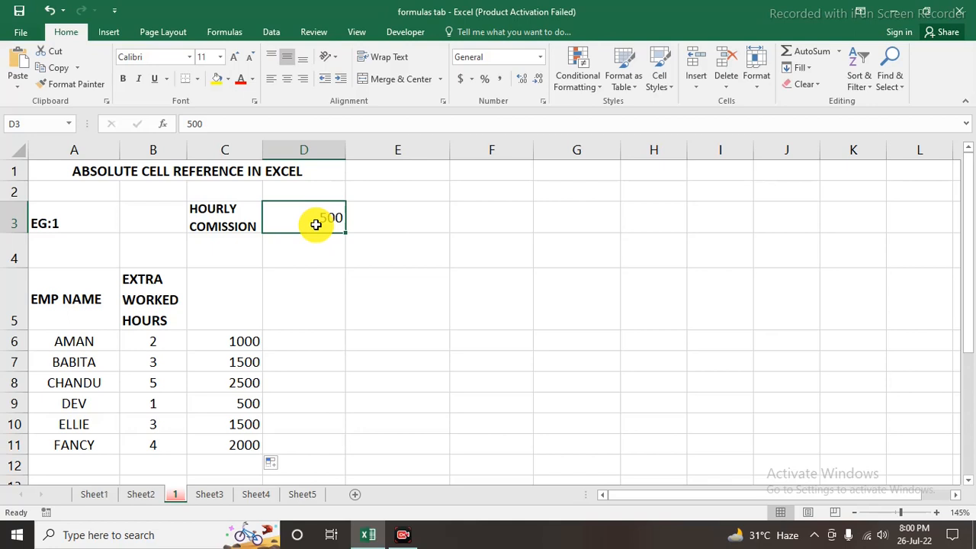
pyautogui.moveTo(222, 344); pyautogui.dragTo(241, 429)
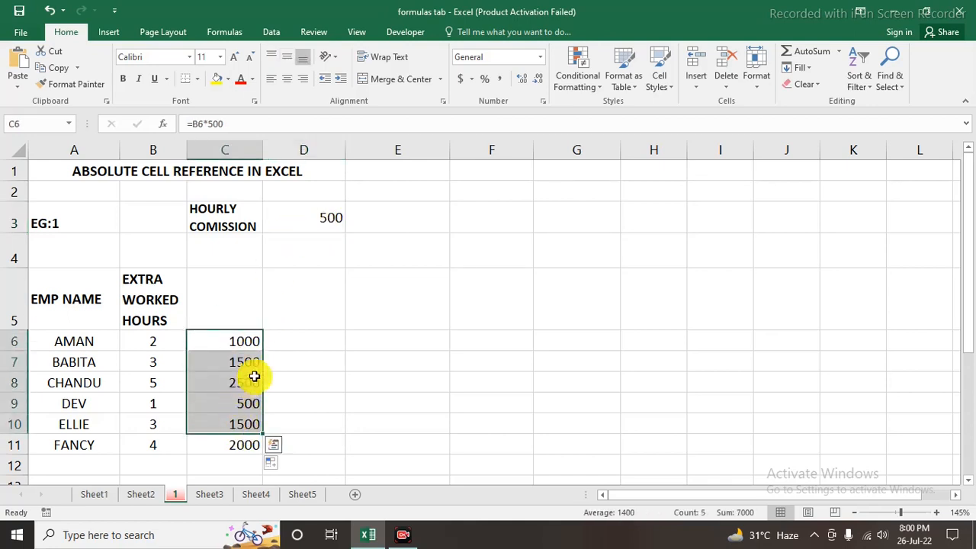
pyautogui.moveTo(288, 338); pyautogui.dragTo(526, 336)
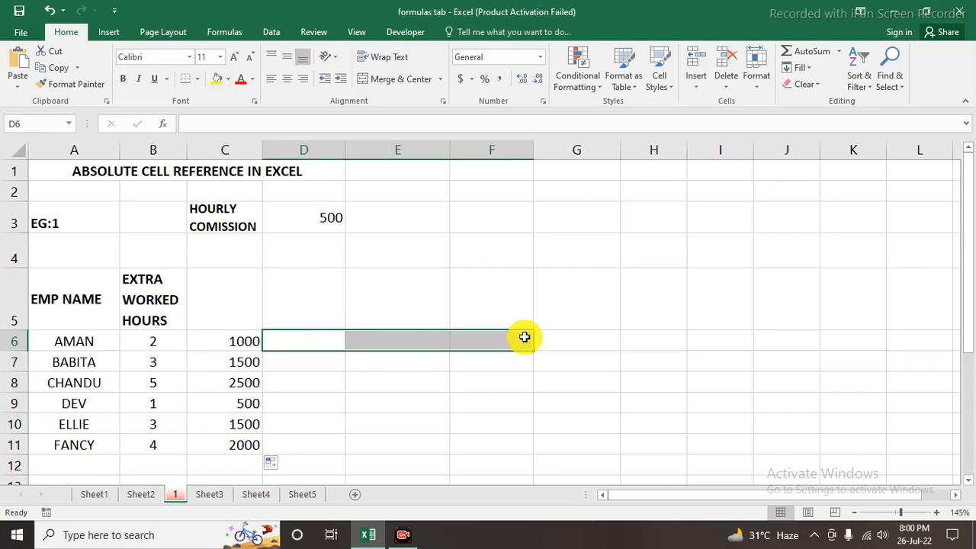
pyautogui.click(391, 394)
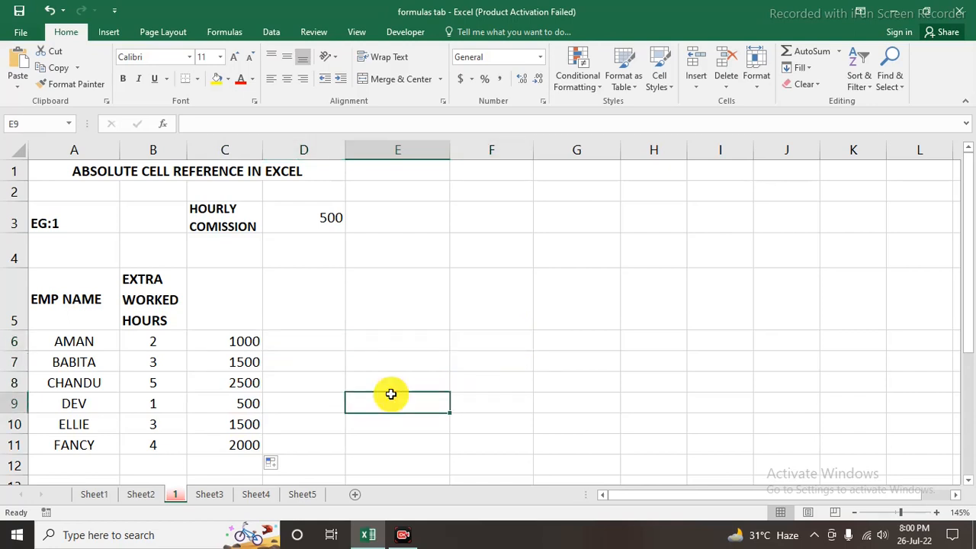
pyautogui.moveTo(317, 347); pyautogui.dragTo(329, 430)
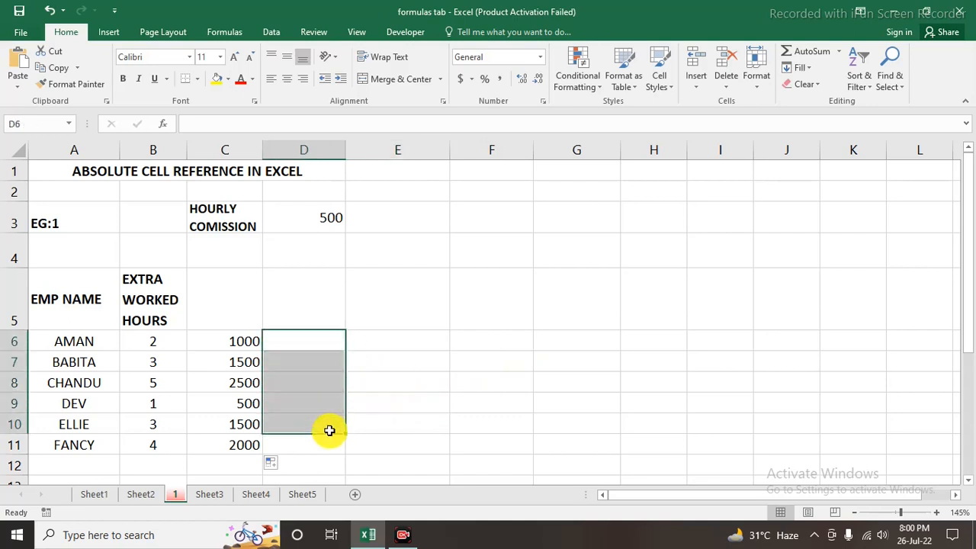
pyautogui.click(381, 406)
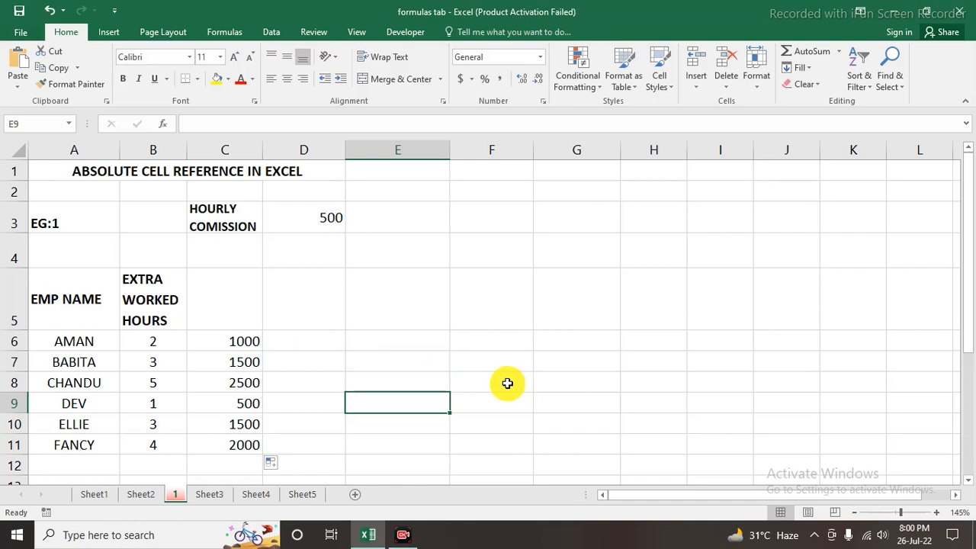
# - Clear the contents of C6:C12 to remove the formulas with the fixed 500 rate
pyautogui.click(247, 344)
pyautogui.moveTo(246, 353); pyautogui.dragTo(261, 457)
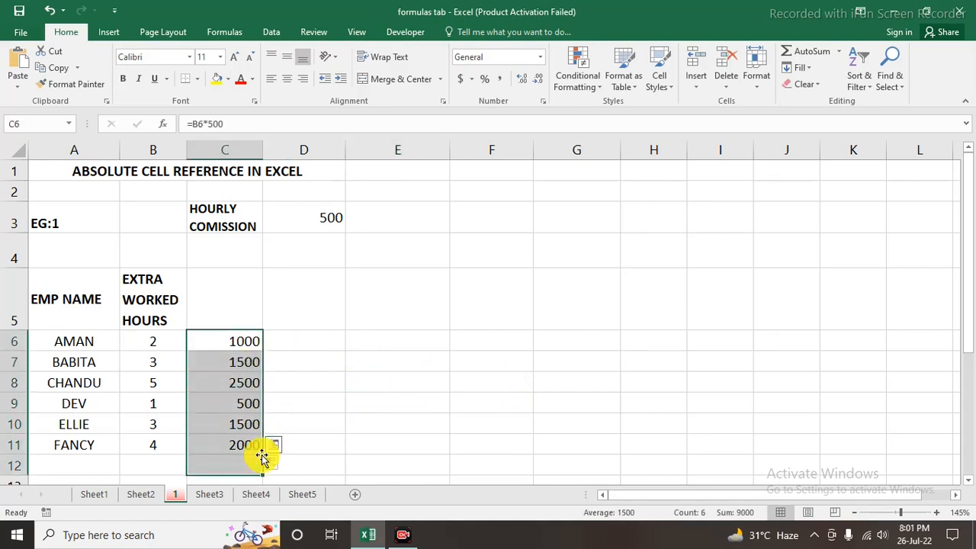
pyautogui.press('Delete')
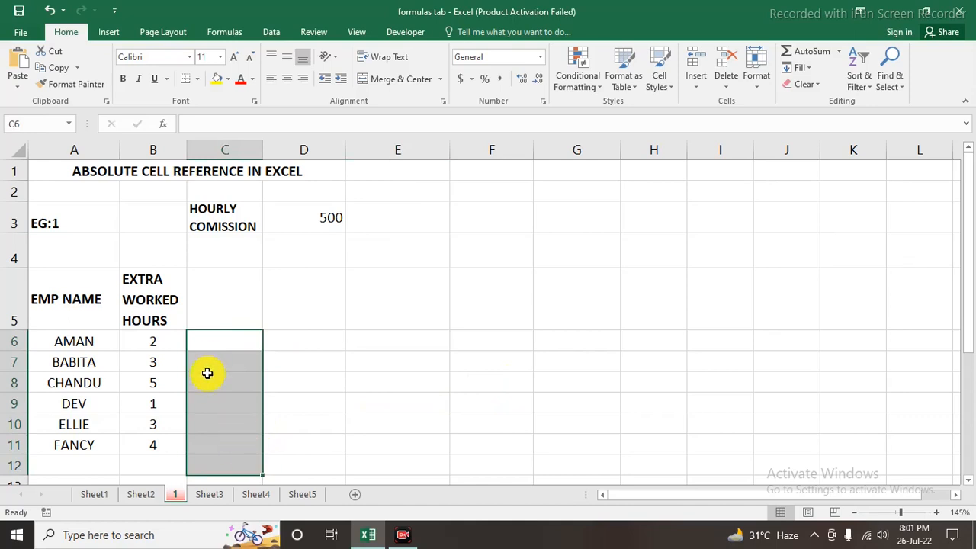
# - Enter the formula =B6*$D$3 in C6 with an absolute reference to the hourly commission, and fill it down through C11
pyautogui.click(222, 341)
pyautogui.write('=')
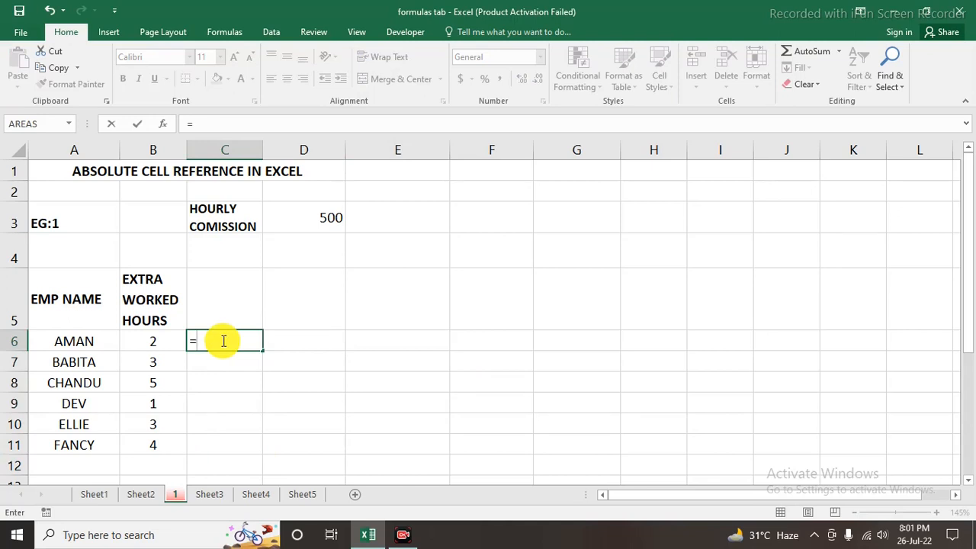
pyautogui.click(156, 340)
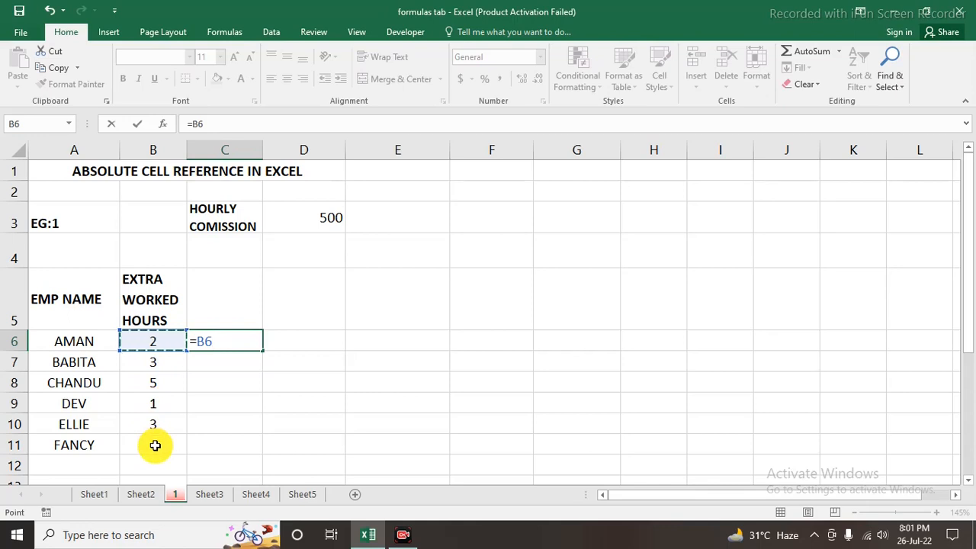
pyautogui.write('*')
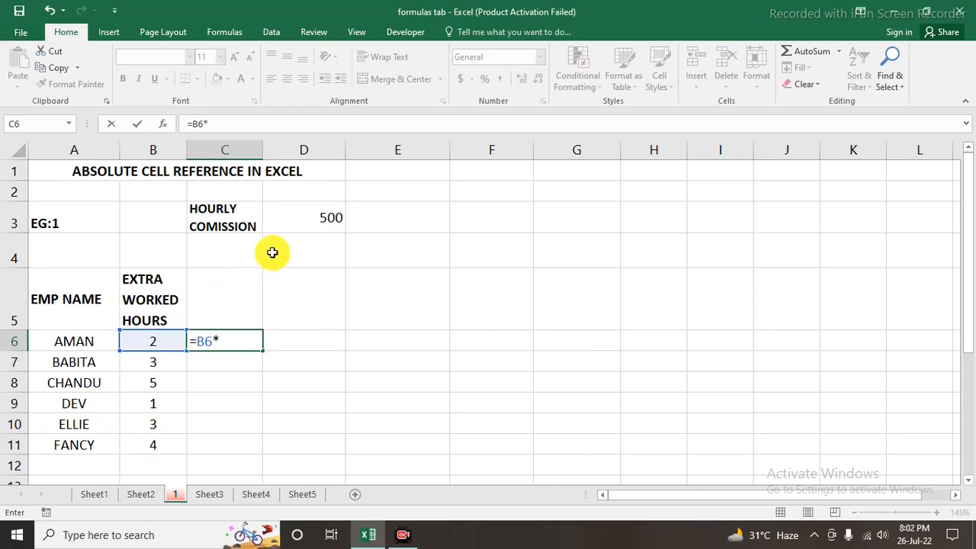
pyautogui.click(327, 216)
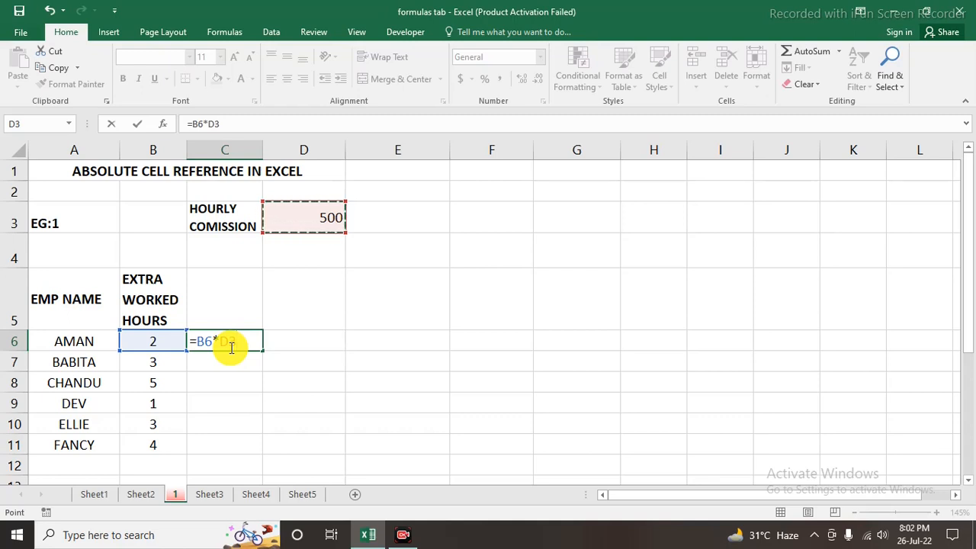
pyautogui.press('F4')
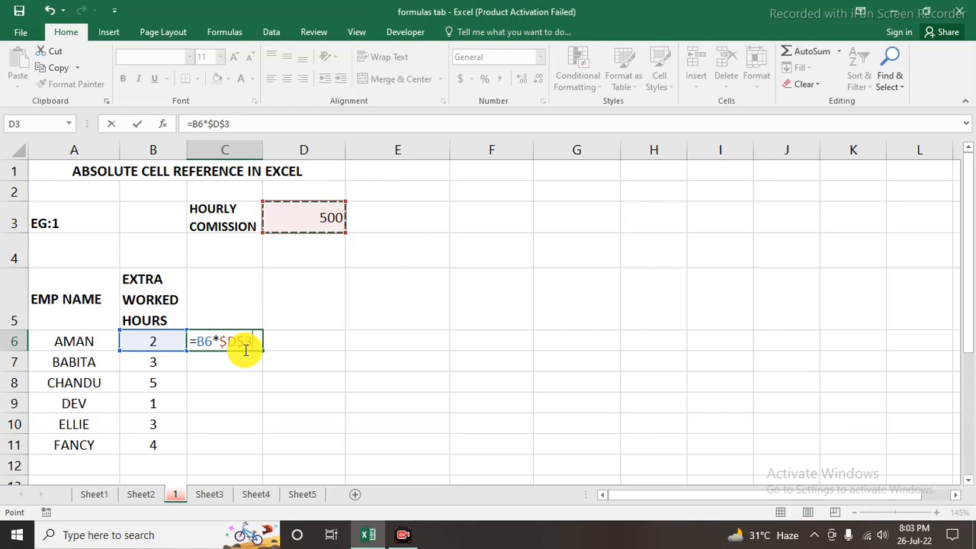
pyautogui.press('Return')
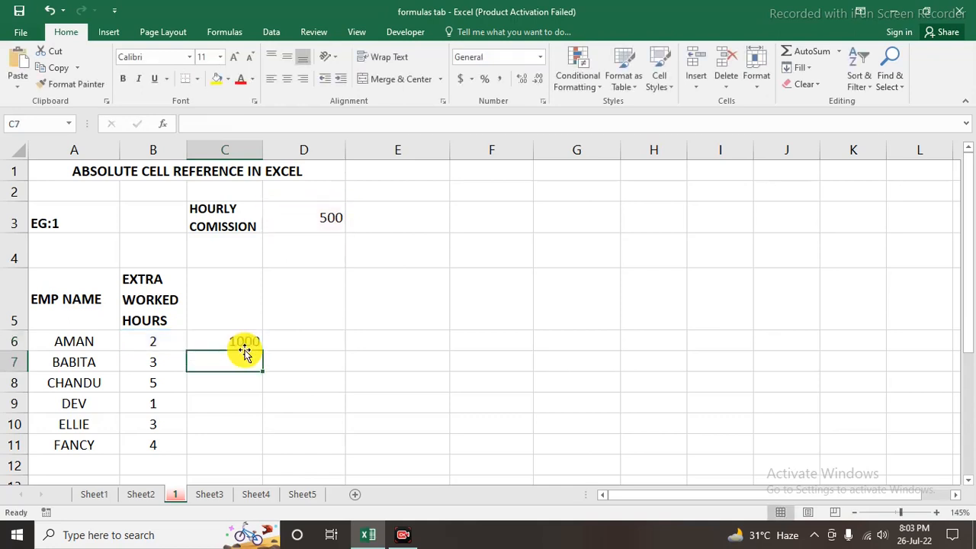
pyautogui.click(228, 339)
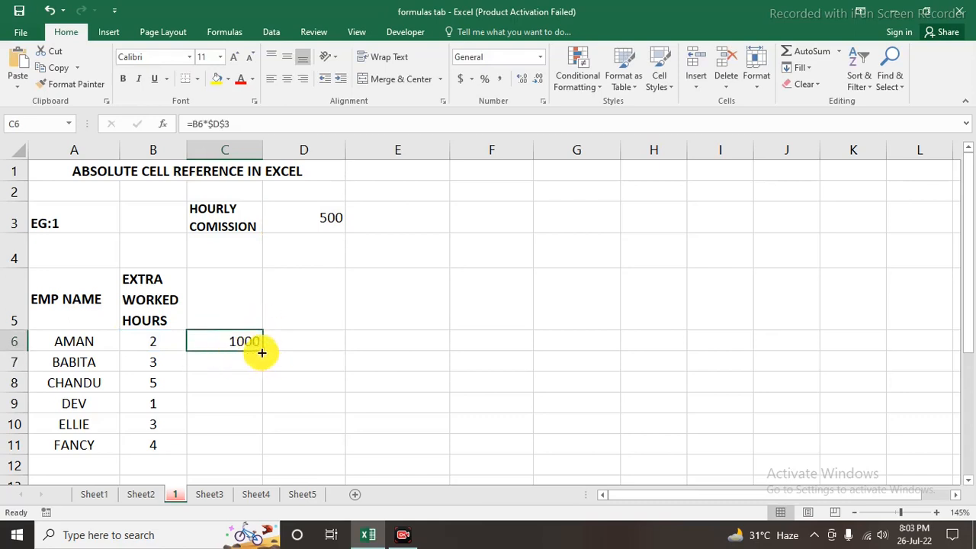
pyautogui.moveTo(262, 353); pyautogui.dragTo(258, 451)
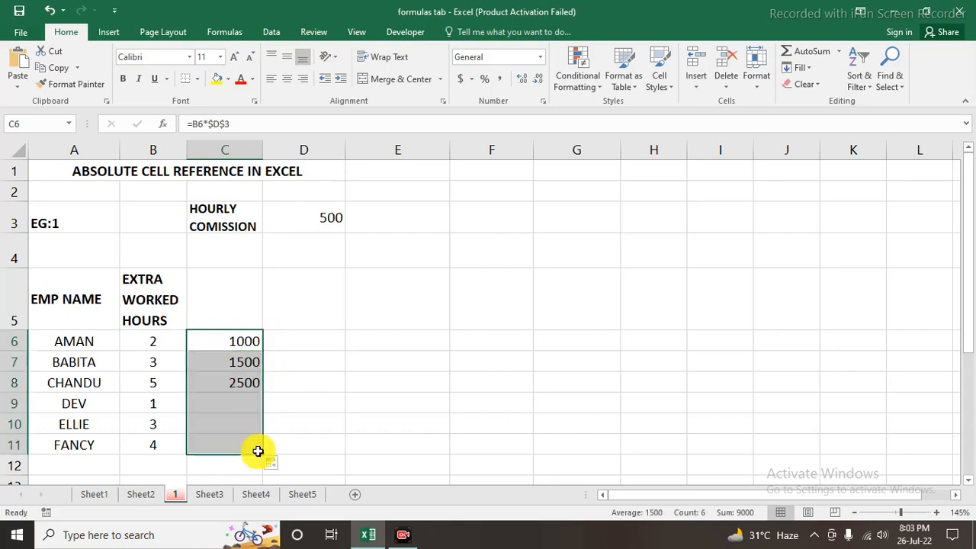
pyautogui.click(318, 456)
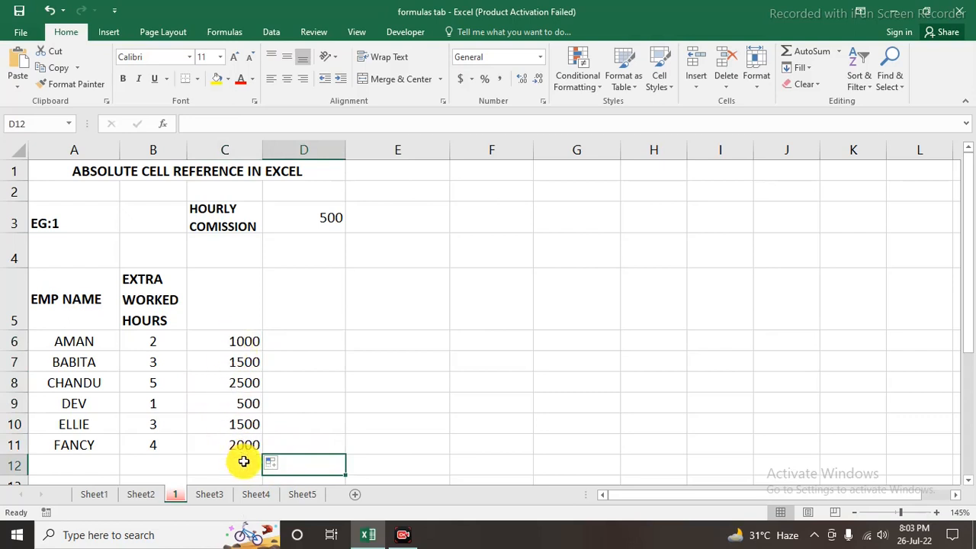
# - Clear C7:C11 and refill the range with the formula from C6 using Fill Down
pyautogui.moveTo(244, 364); pyautogui.dragTo(243, 445)
pyautogui.press('Delete')
pyautogui.moveTo(231, 342); pyautogui.dragTo(232, 440)
pyautogui.hotkey('ctrl', 'd')
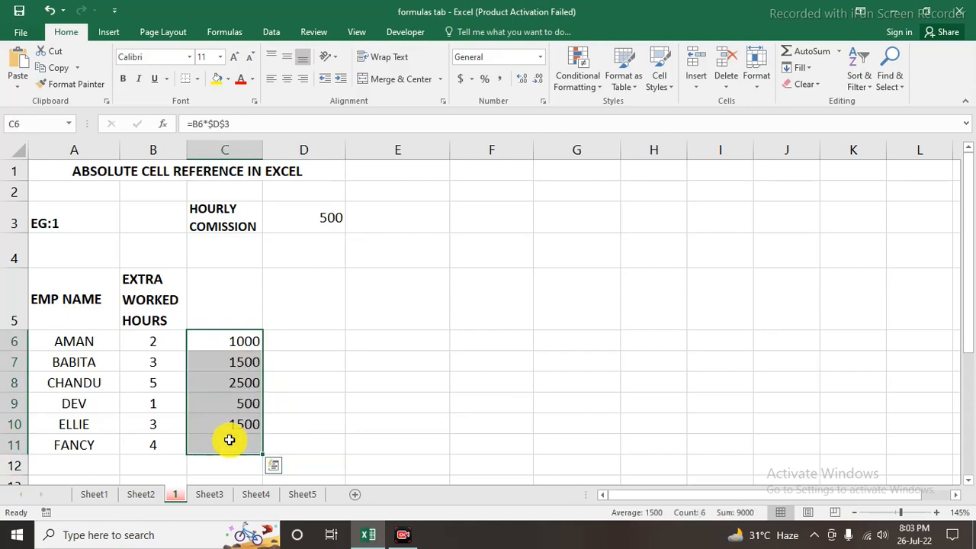
pyautogui.click(330, 427)
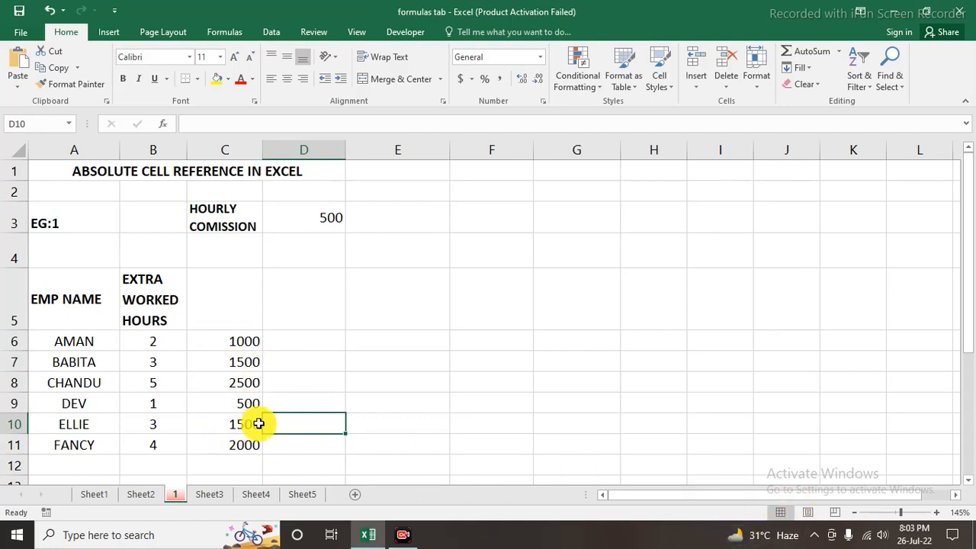
# - In the EG:2 table, enter the formula =A23/E15 in A24 for the UT-1 percentage and format the cell as a percentage
pyautogui.scroll(-2, 259, 424)
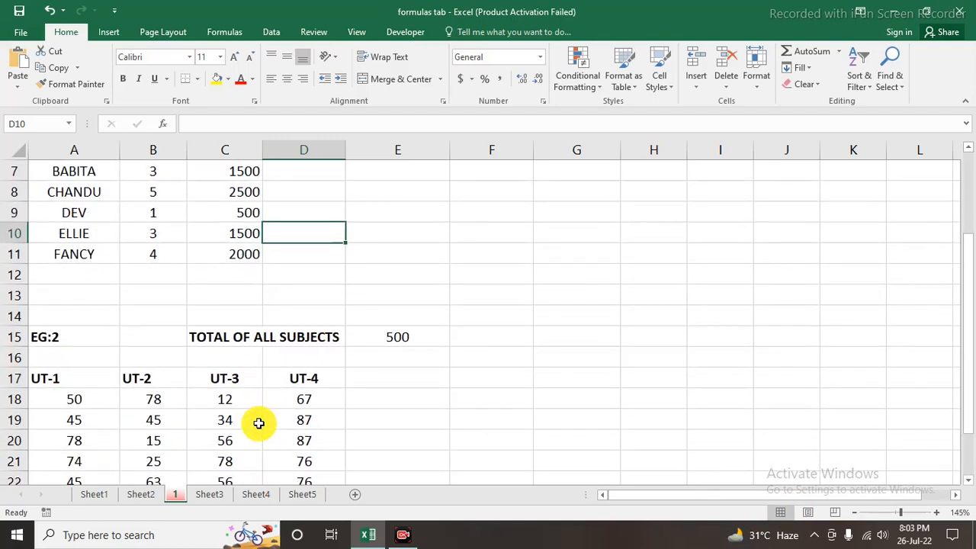
pyautogui.scroll(-2, 258, 424)
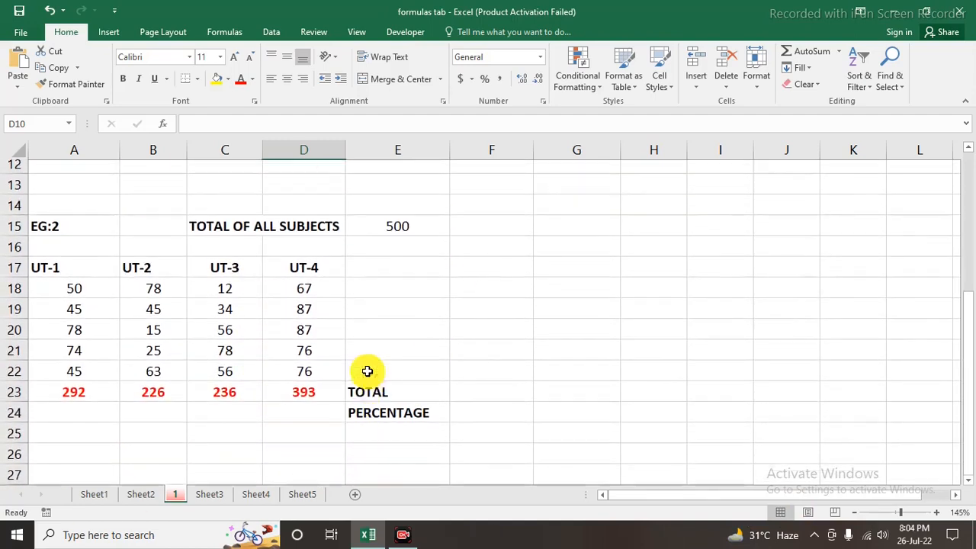
pyautogui.scroll(4, 371, 370)
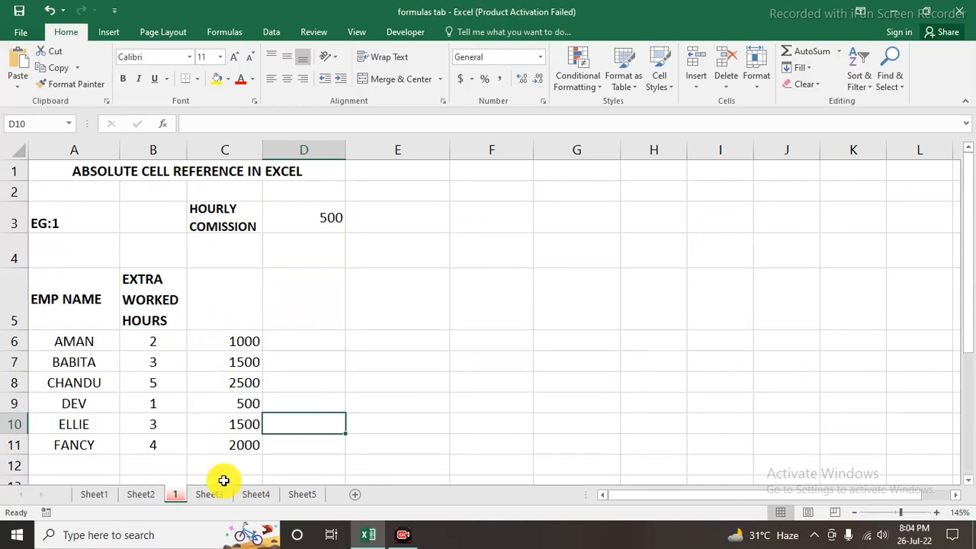
pyautogui.scroll(-1, 256, 427)
pyautogui.scroll(-4, 256, 427)
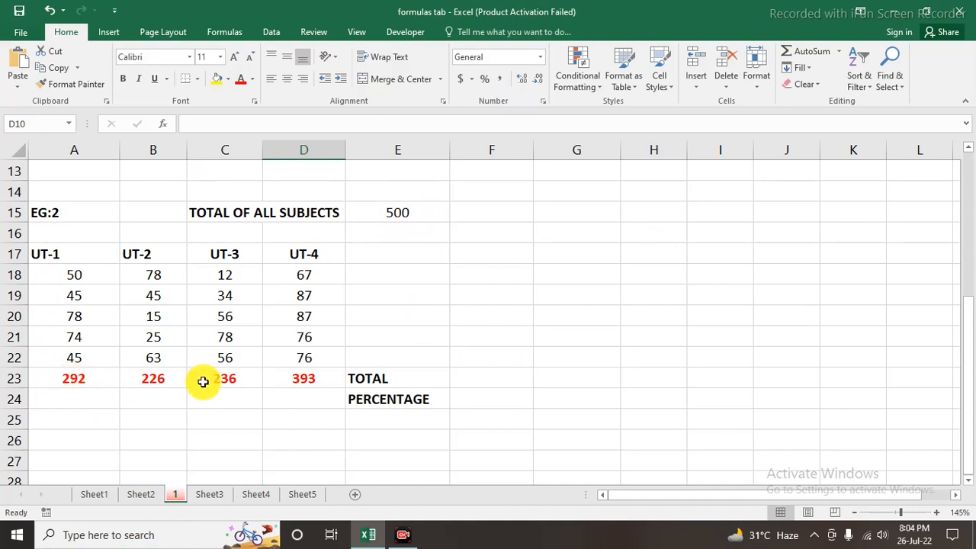
pyautogui.click(94, 401)
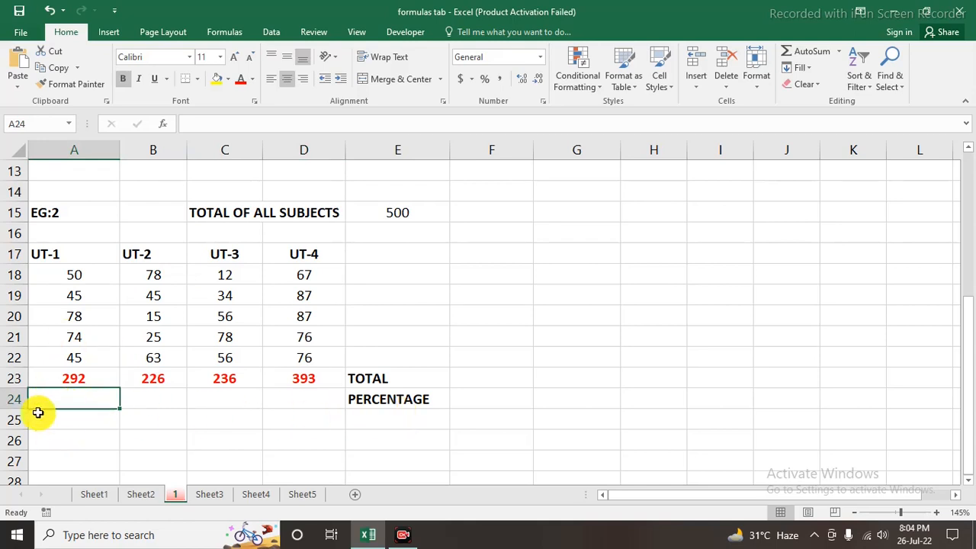
pyautogui.write('=')
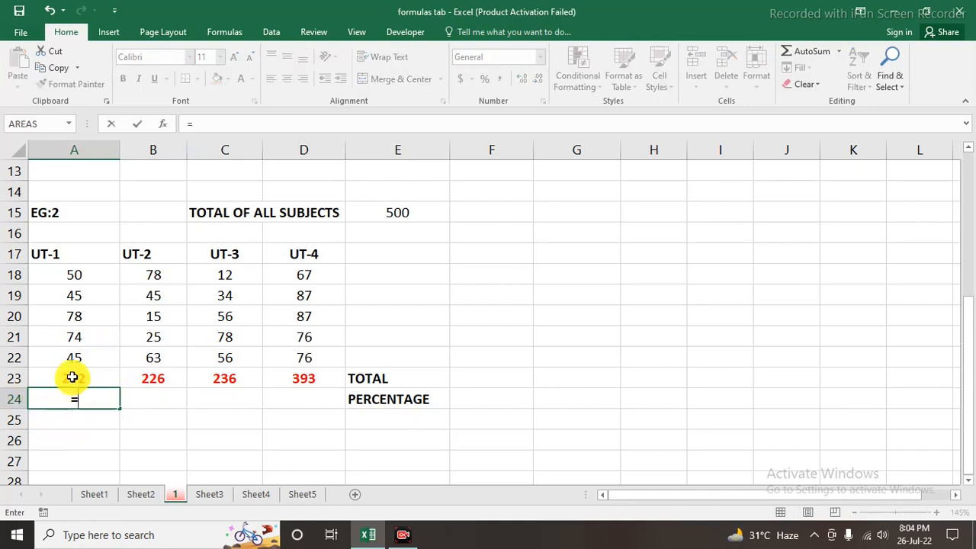
pyautogui.click(73, 377)
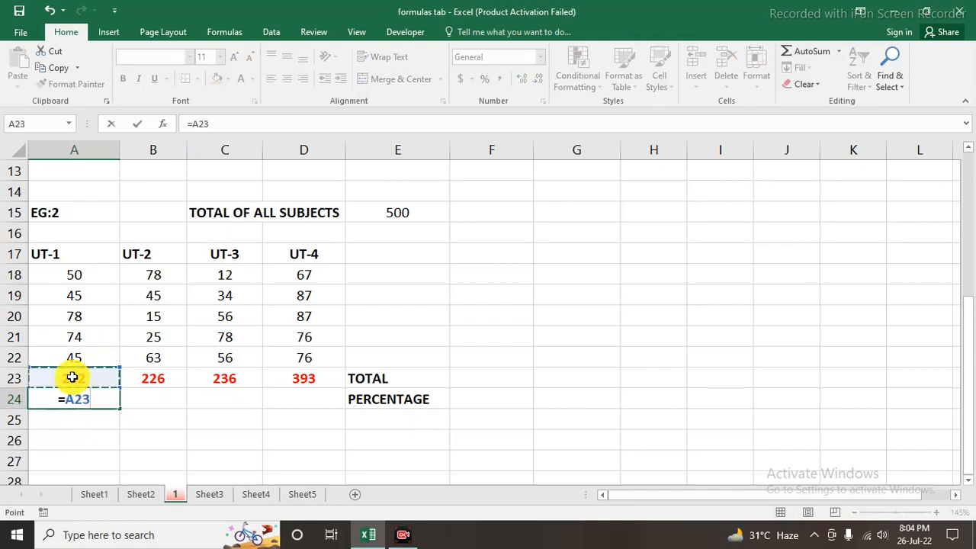
pyautogui.write('/')
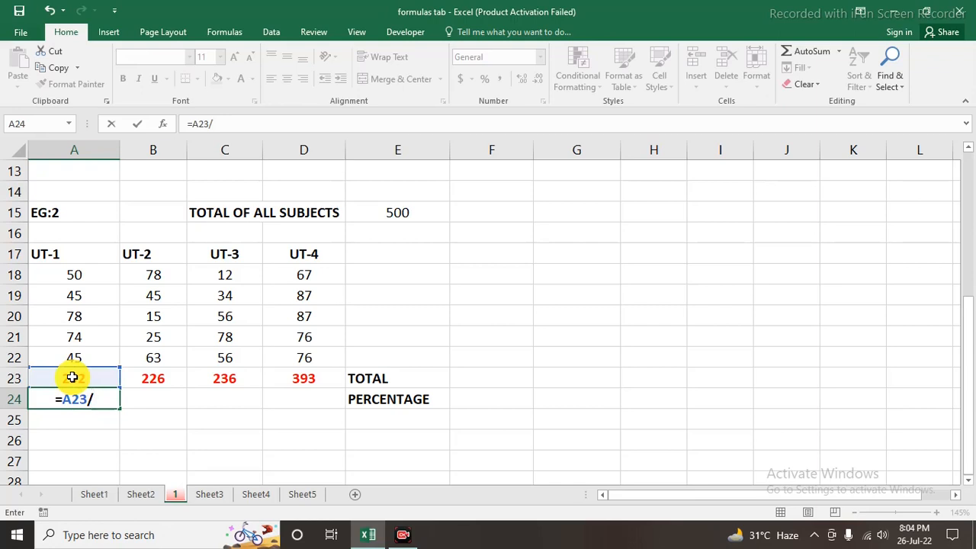
pyautogui.click(384, 207)
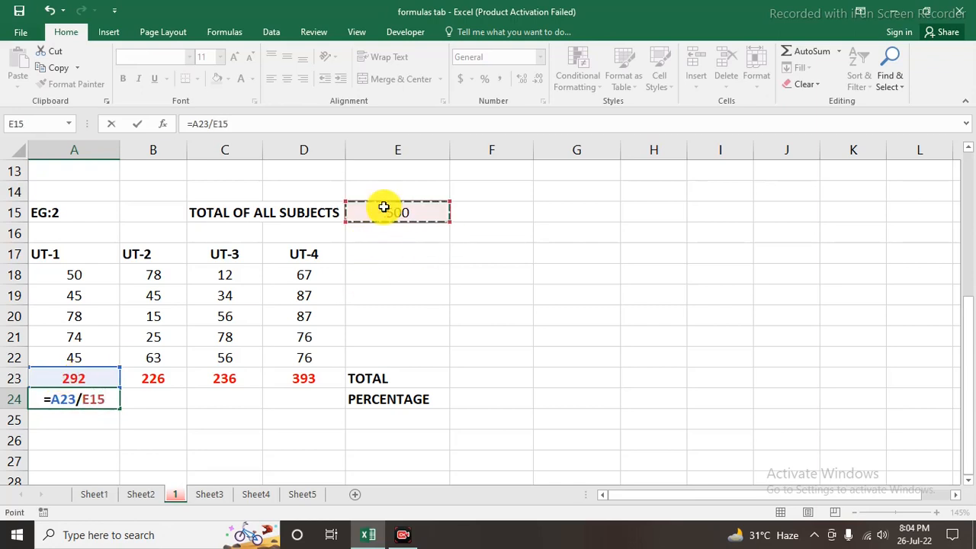
pyautogui.press('Return')
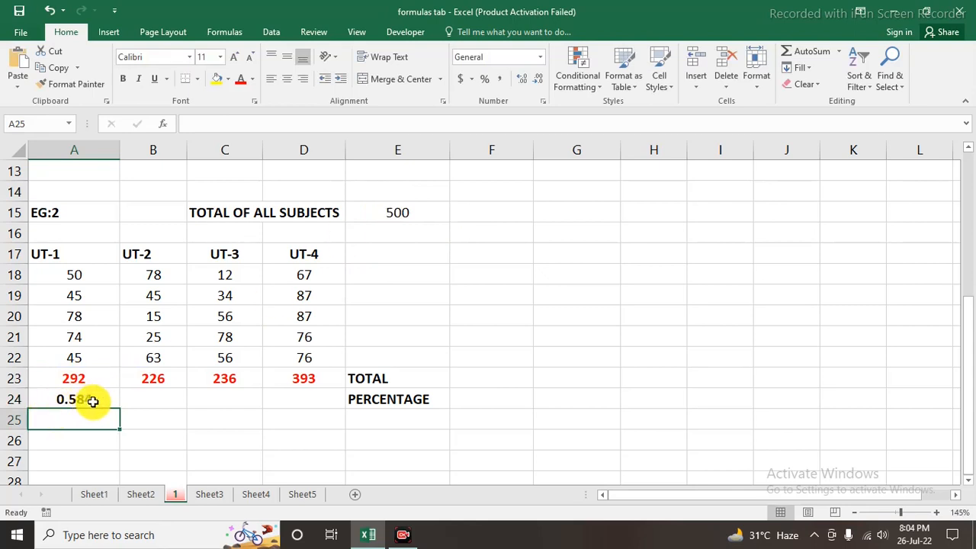
pyautogui.click(89, 401)
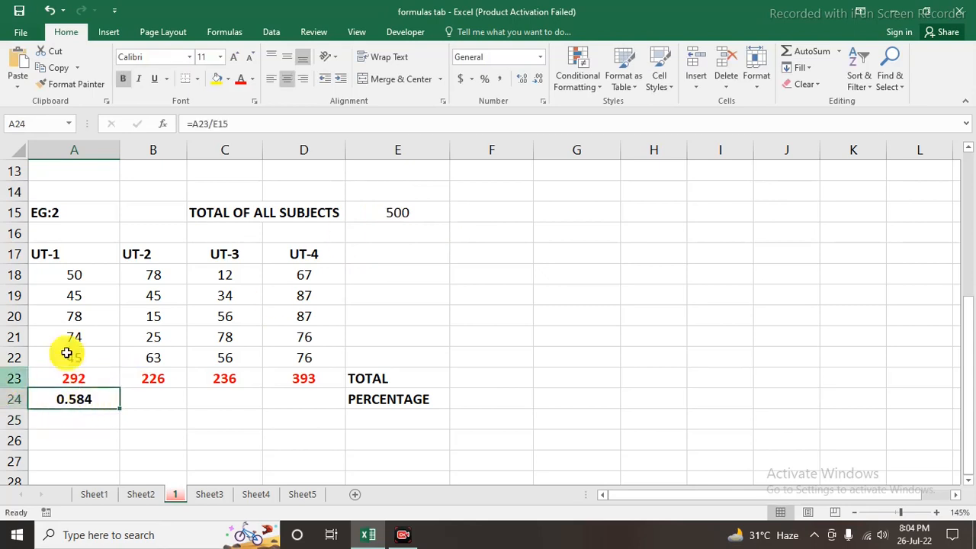
pyautogui.click(488, 81)
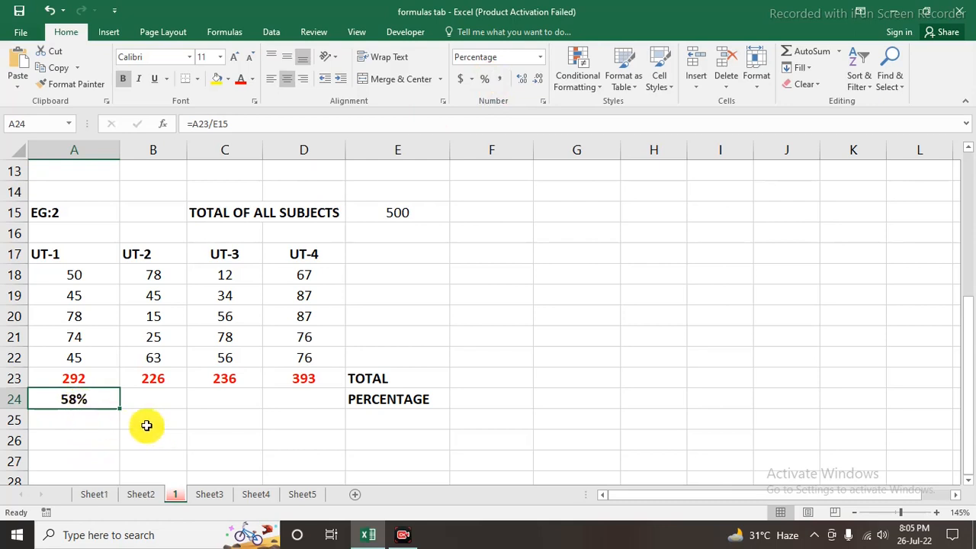
# - Fill the relative formula from A24 across to D24 and compare the references in B24 and A24
pyautogui.moveTo(121, 408); pyautogui.dragTo(330, 407)
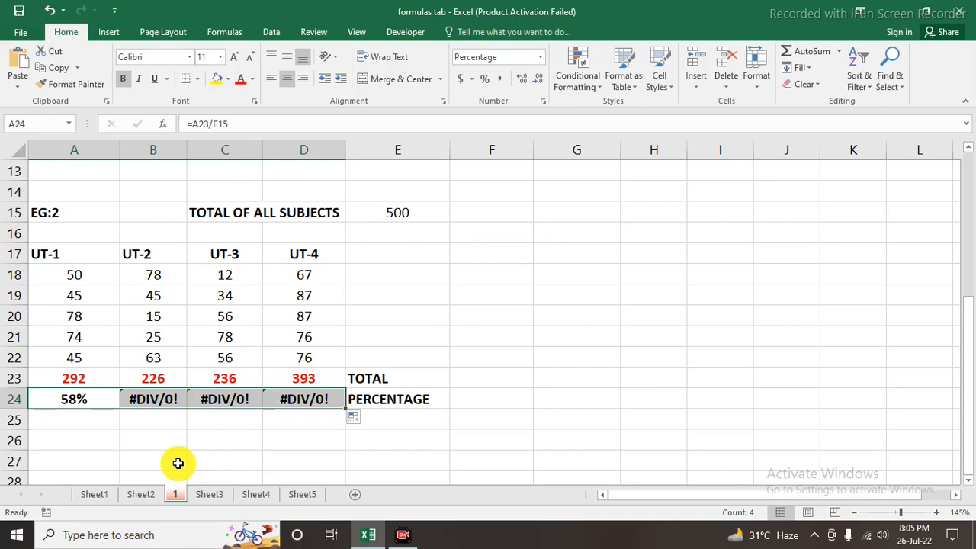
pyautogui.click(139, 400)
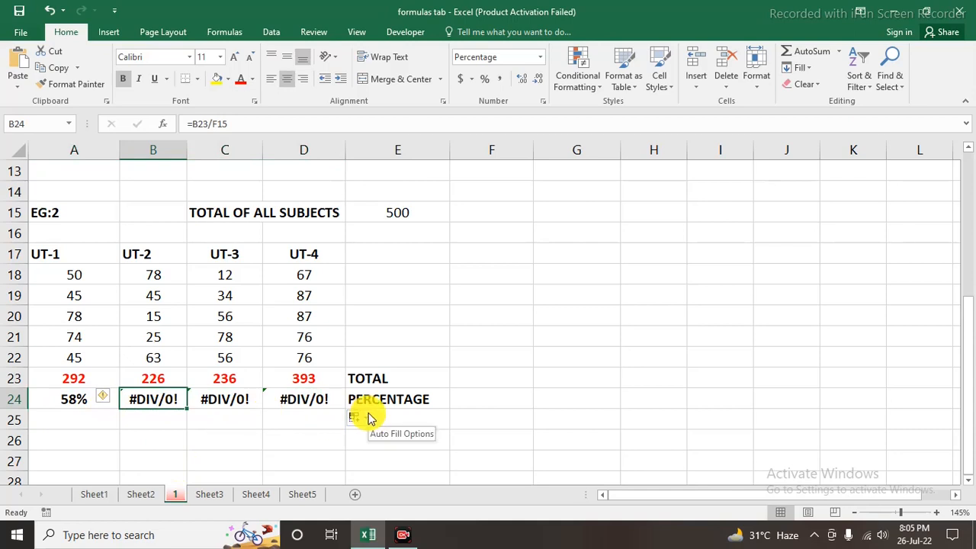
pyautogui.click(74, 398)
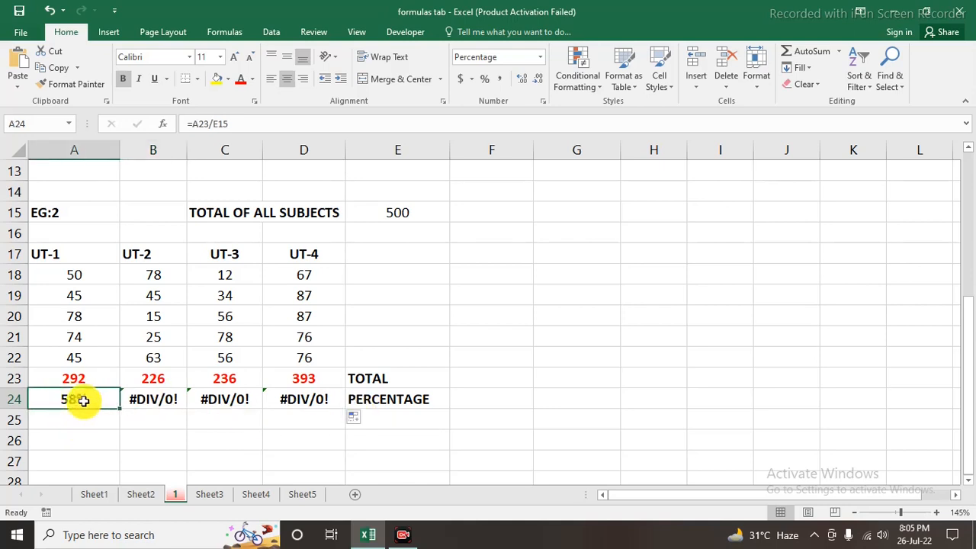
# - Make the E15 reference in A24 absolute so that the formula reads =A23/$E$15
pyautogui.doubleClick(84, 401)
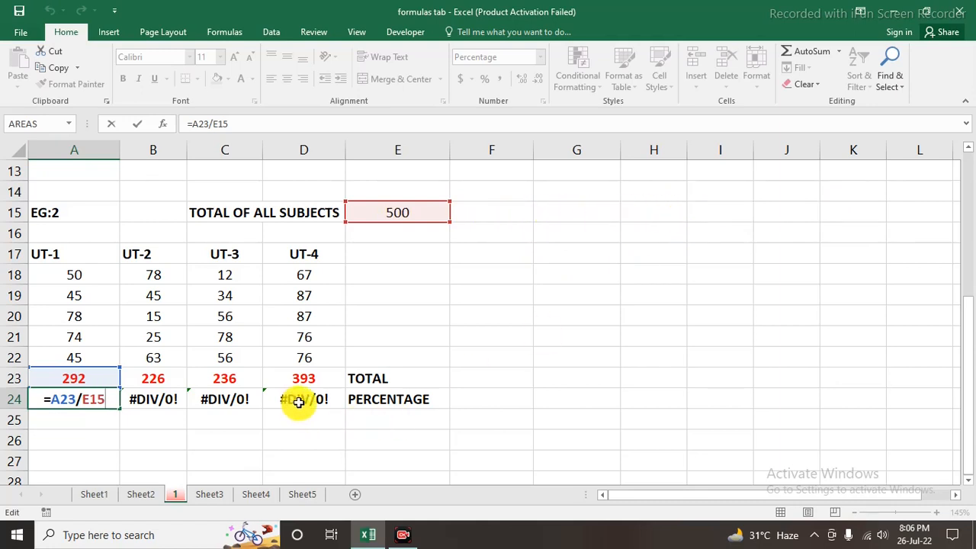
pyautogui.click(93, 399)
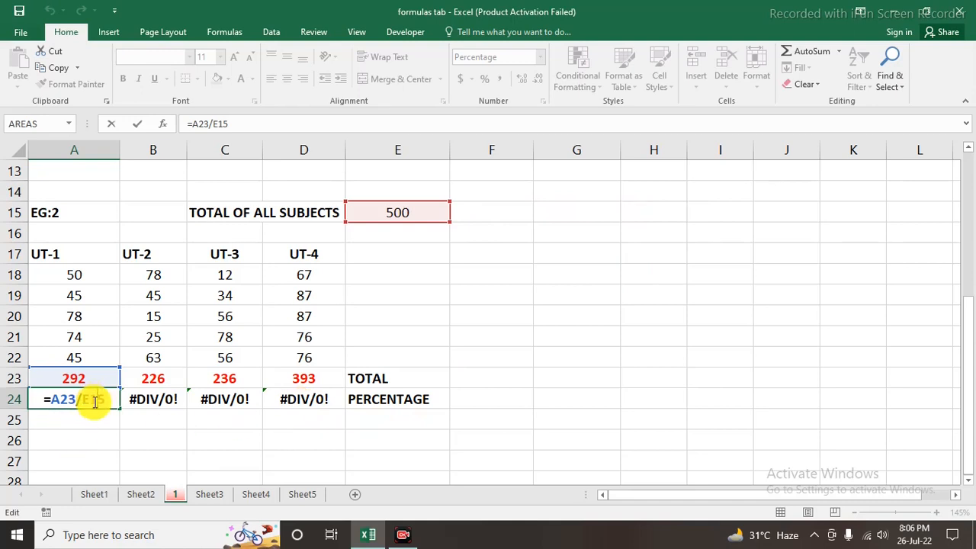
pyautogui.click(105, 399)
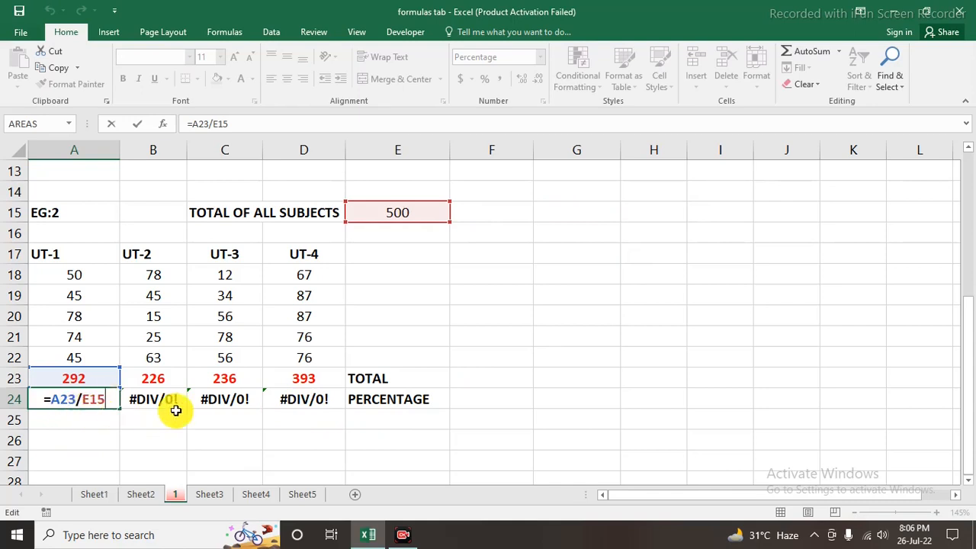
pyautogui.press('F4')
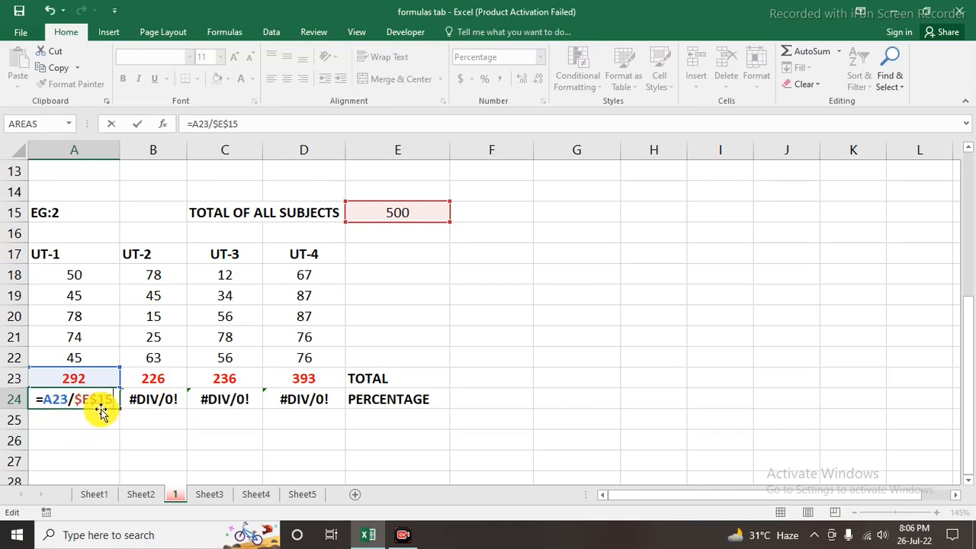
pyautogui.press('Return')
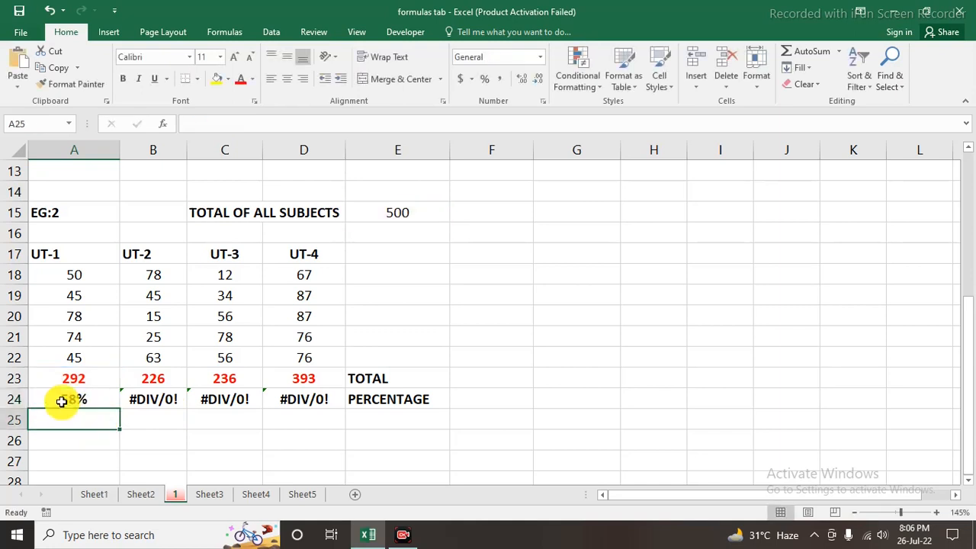
# - Fill the corrected percentage formula from A24 across through D24 for UT-2 to UT-4
pyautogui.click(72, 402)
pyautogui.moveTo(118, 408); pyautogui.dragTo(323, 409)
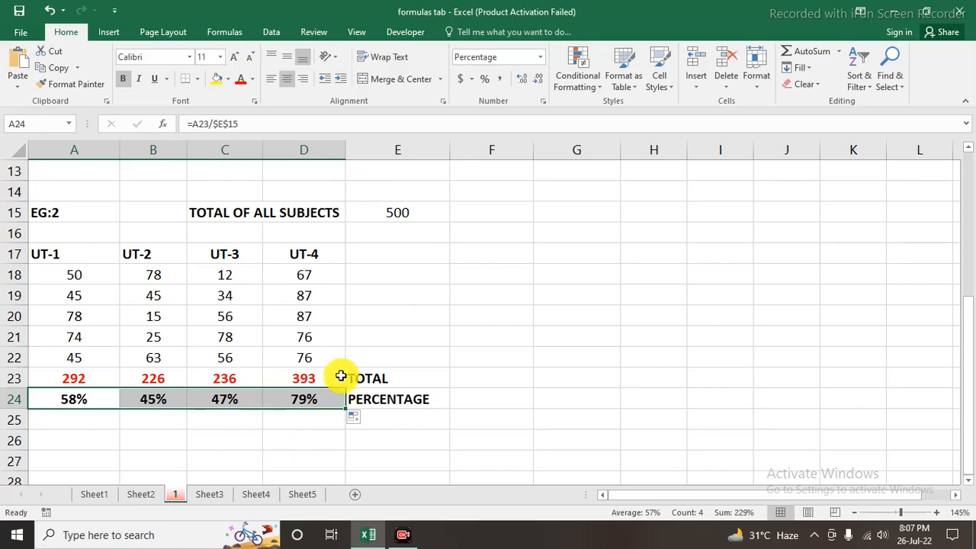
pyautogui.scroll(4, 340, 375)
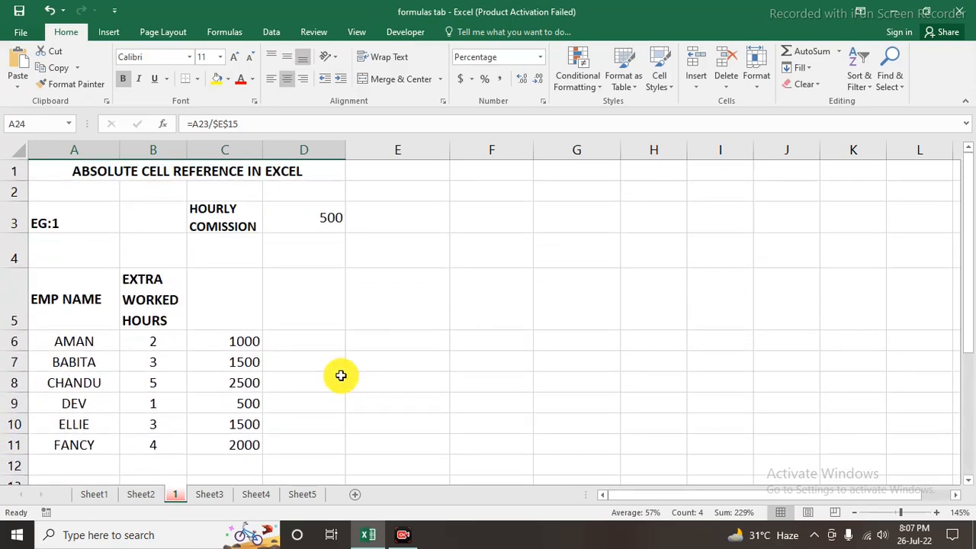